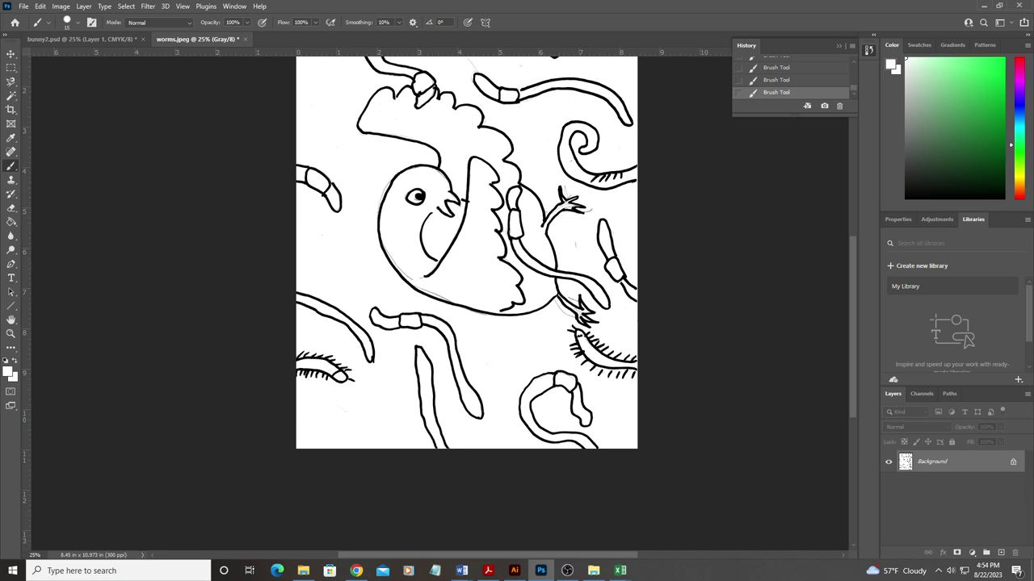
Test Magic Wand selections on a worm band and the white background, then deselect
{"action": "scroll", "coordinate": [467, 269], "scroll_direction": "up", "scroll_amount": 2}
{"action": "scroll", "coordinate": [496, 329], "scroll_direction": "up", "scroll_amount": 1}
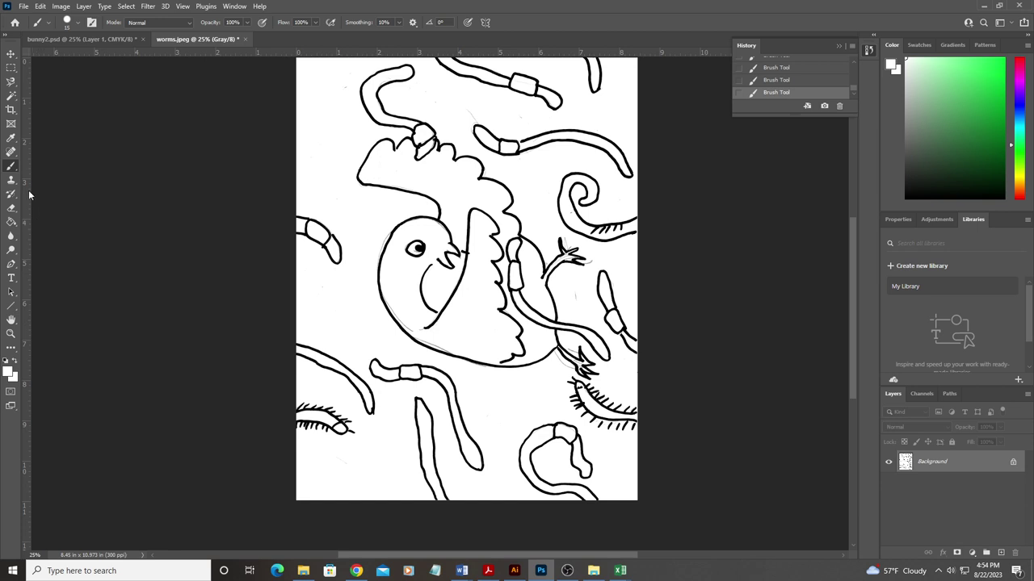
{"action": "left_click", "coordinate": [10, 101]}
{"action": "left_click", "coordinate": [29, 118]}
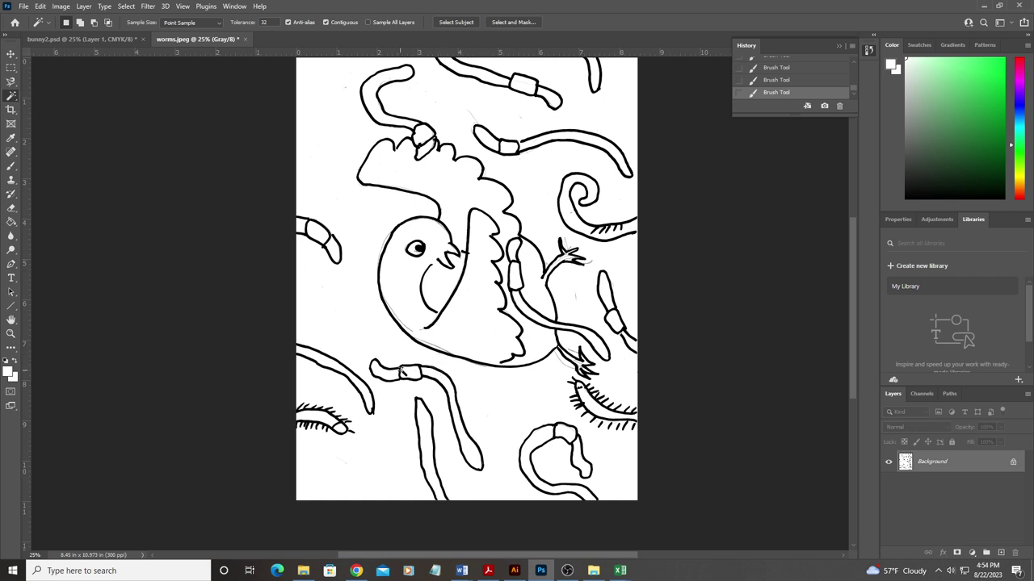
{"action": "left_click", "coordinate": [413, 373]}
{"action": "left_click", "coordinate": [597, 411]}
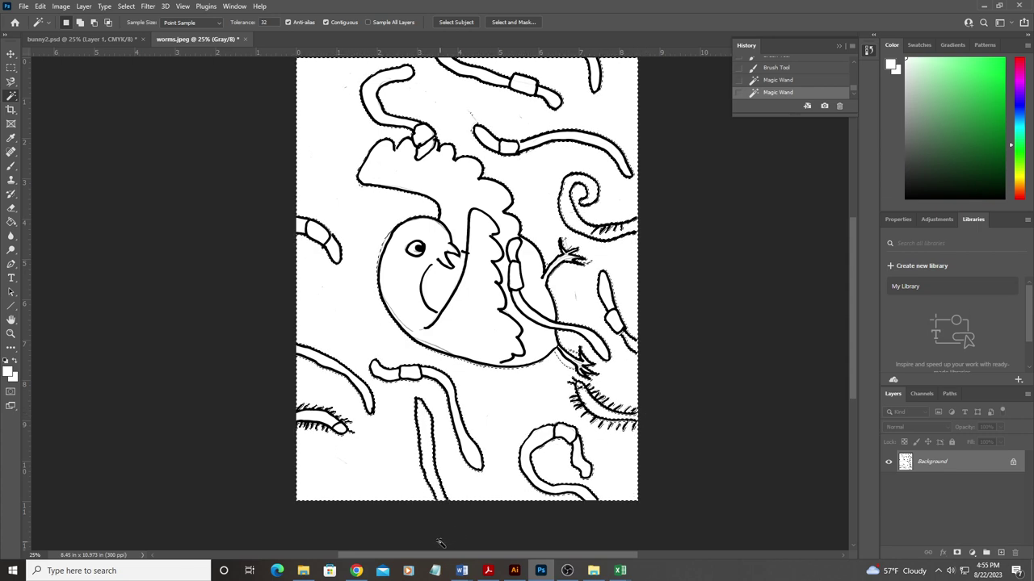
{"action": "key", "text": "ctrl+d"}
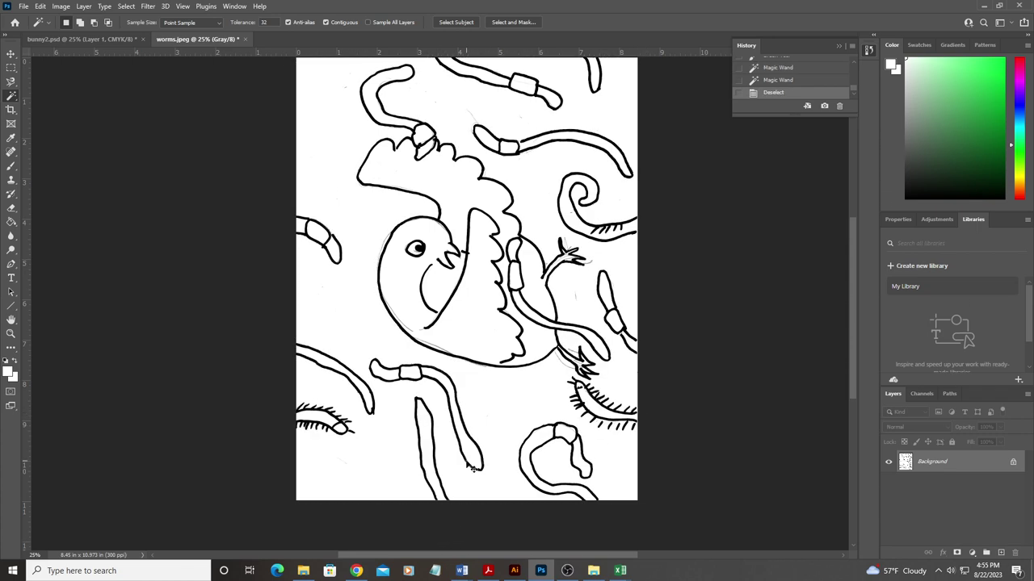
Add a new layer above Background and name it Pink
{"action": "left_click", "coordinate": [1000, 552]}
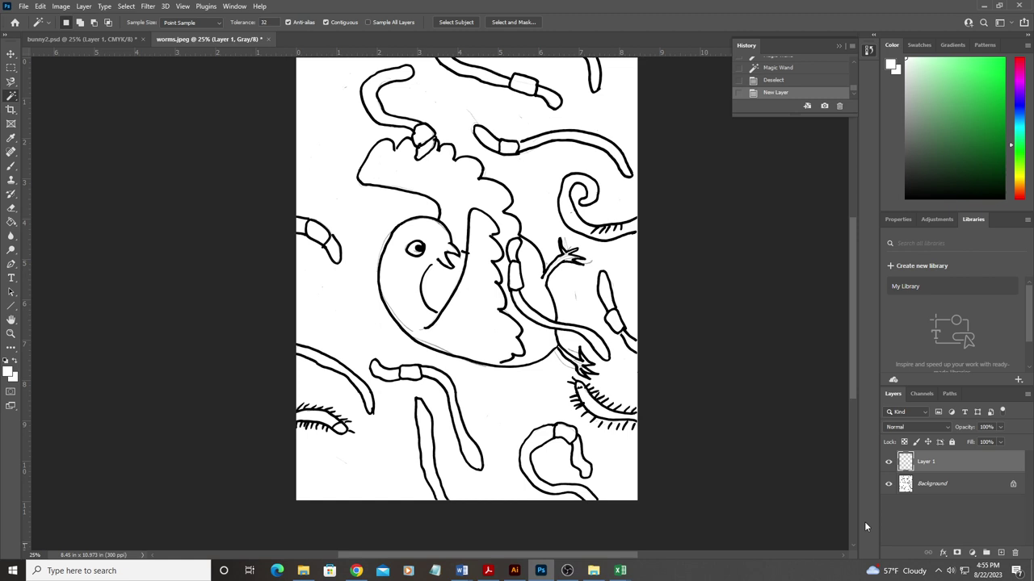
{"action": "double_click", "coordinate": [924, 461]}
{"action": "type", "text": "Pink"}
{"action": "left_click", "coordinate": [929, 516]}
On the Background layer, Magic Wand-select the lower worm's band and body together
{"action": "left_click", "coordinate": [965, 484]}
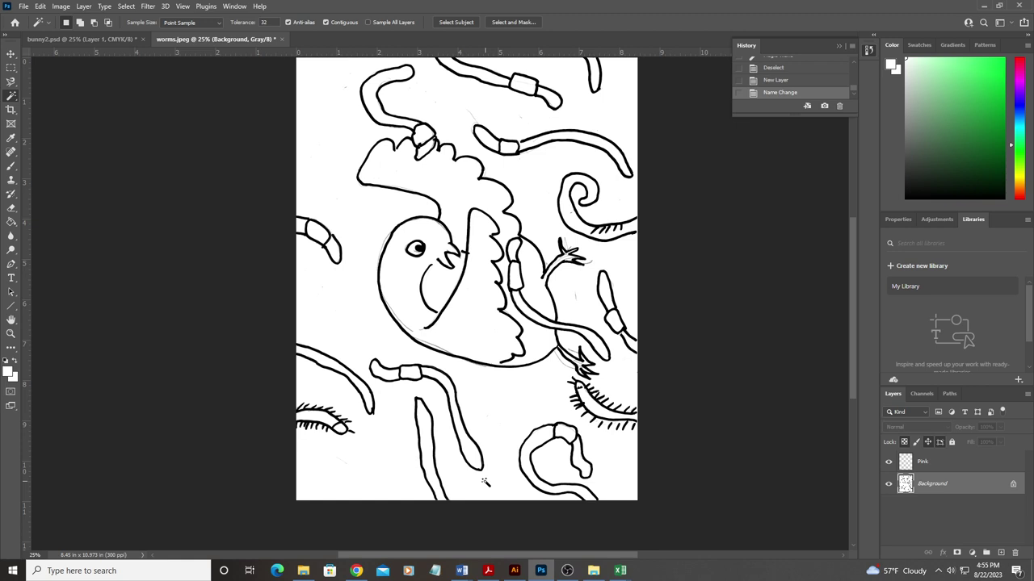
{"action": "left_click", "coordinate": [938, 463]}
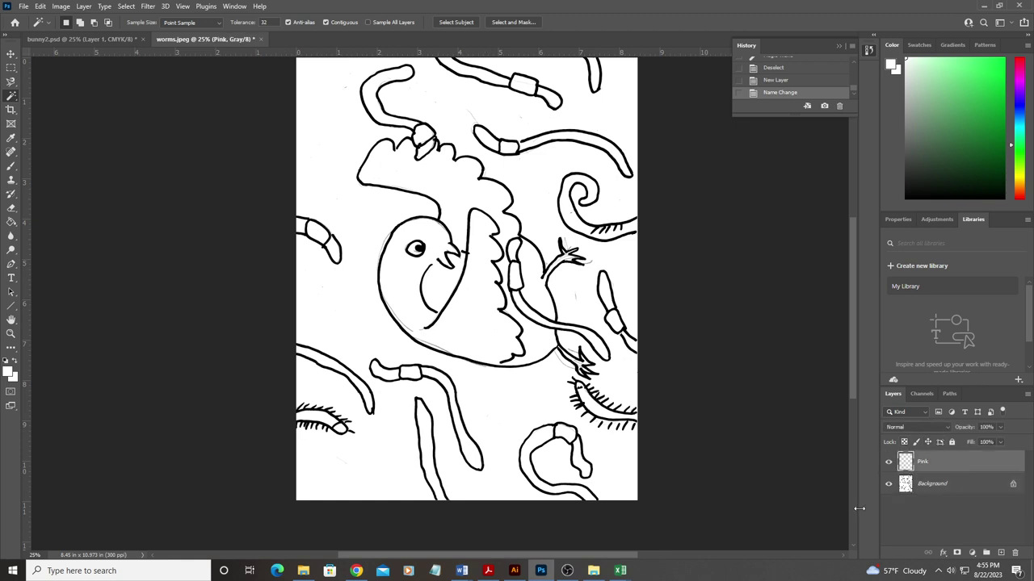
{"action": "left_click", "coordinate": [960, 484]}
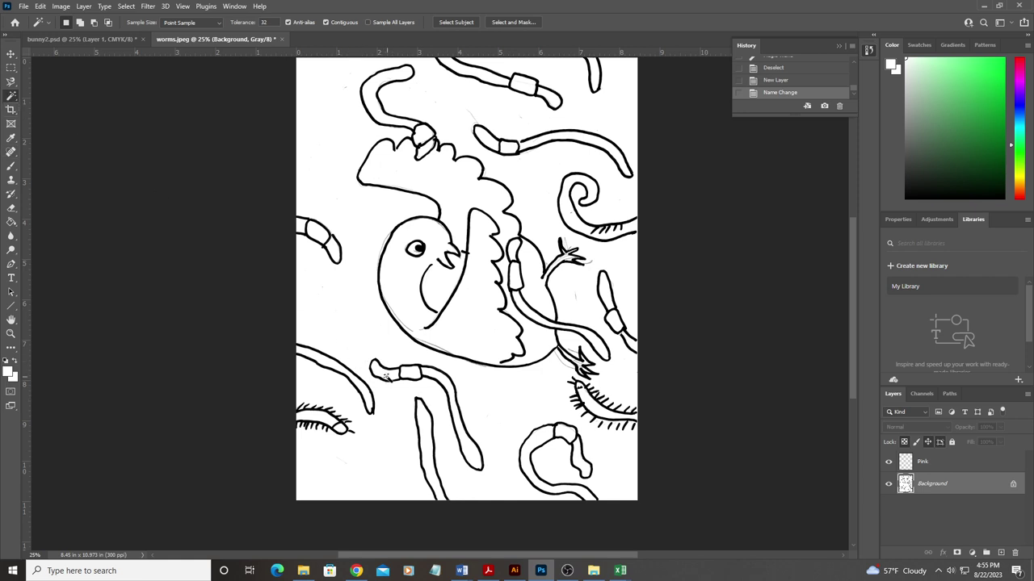
{"action": "left_click", "coordinate": [386, 373]}
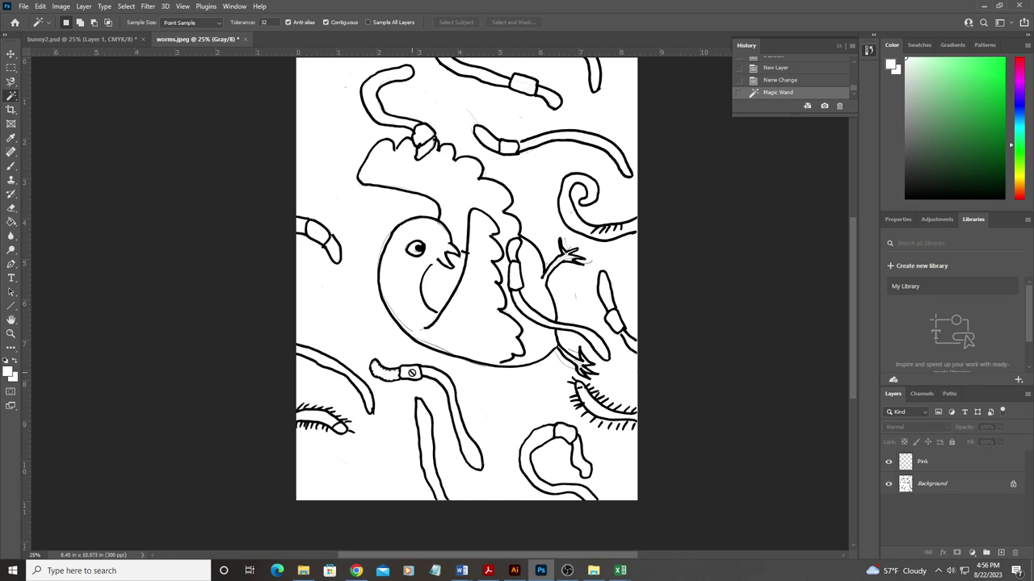
{"action": "left_click", "coordinate": [960, 487]}
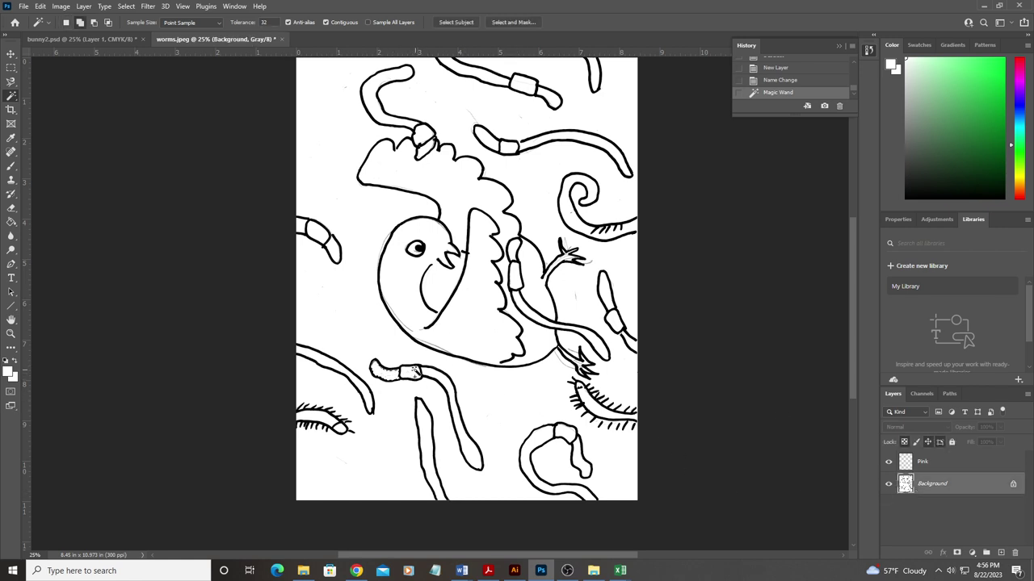
{"action": "left_click", "coordinate": [410, 373]}
{"action": "left_click", "coordinate": [431, 380], "text": "shift"}
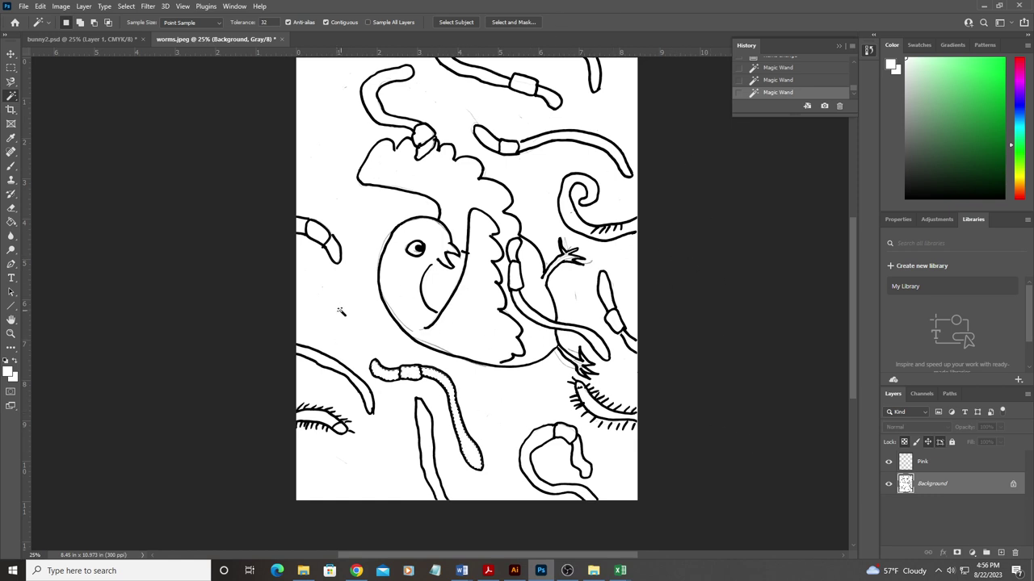
Zoom the drawing to 200% and make the Pink layer active
{"action": "key", "text": "ctrl+plus"}
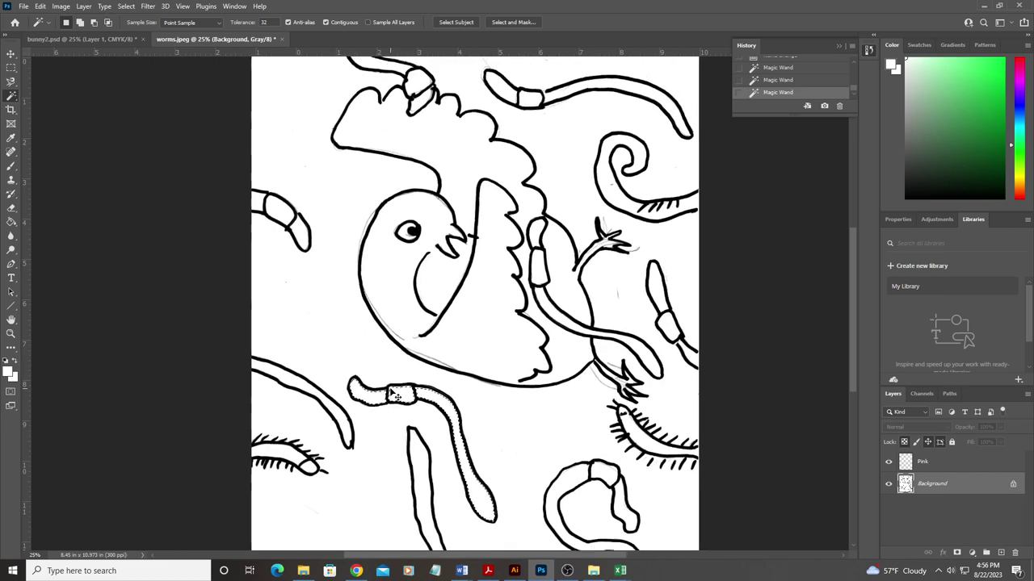
{"action": "key", "text": "ctrl+plus"}
{"action": "key", "text": "ctrl+plus"}
{"action": "key", "text": "ctrl+plus"}
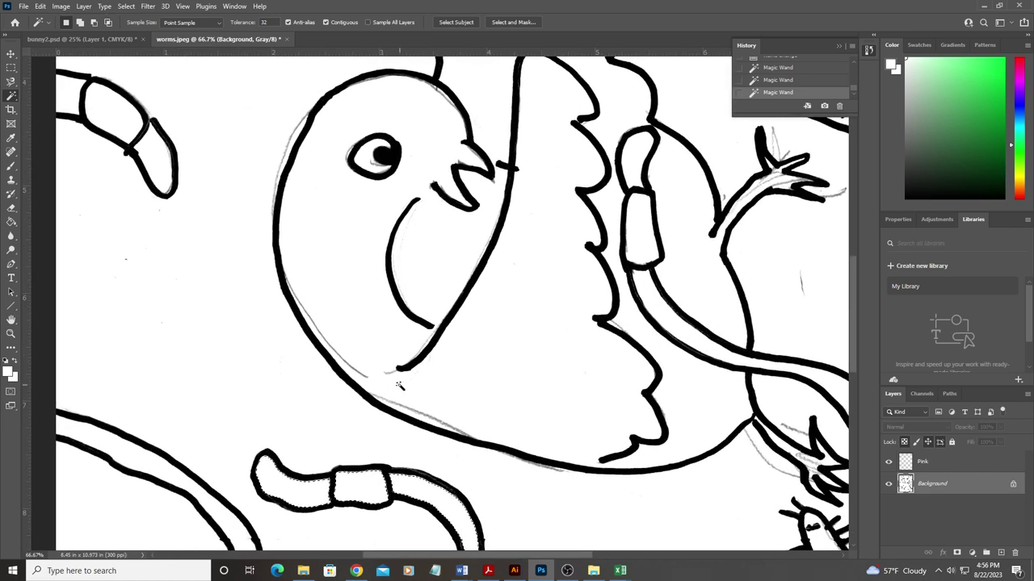
{"action": "key", "text": "ctrl+plus"}
{"action": "key", "text": "ctrl+plus"}
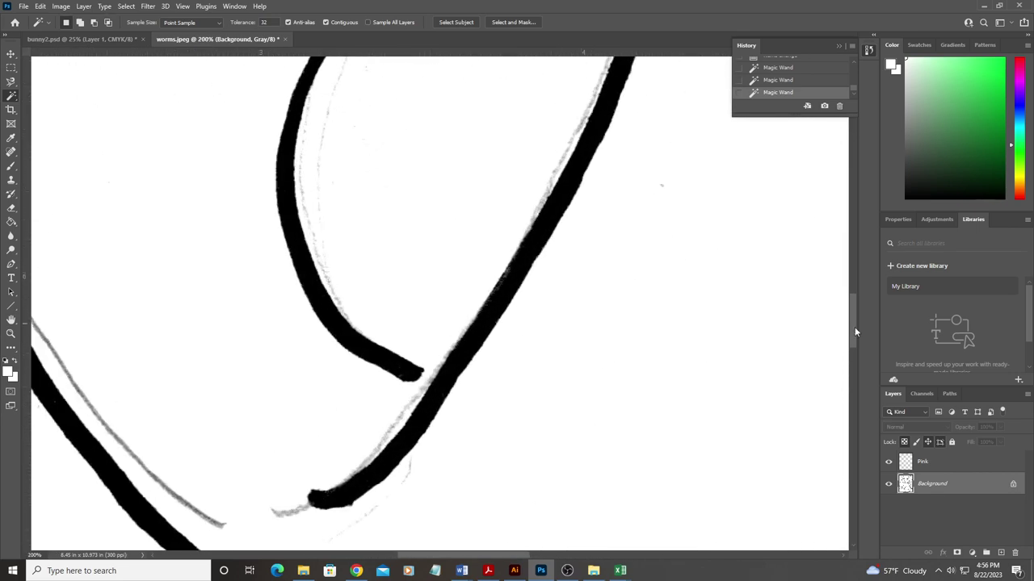
{"action": "left_click_drag", "start_coordinate": [855, 327], "coordinate": [860, 397]}
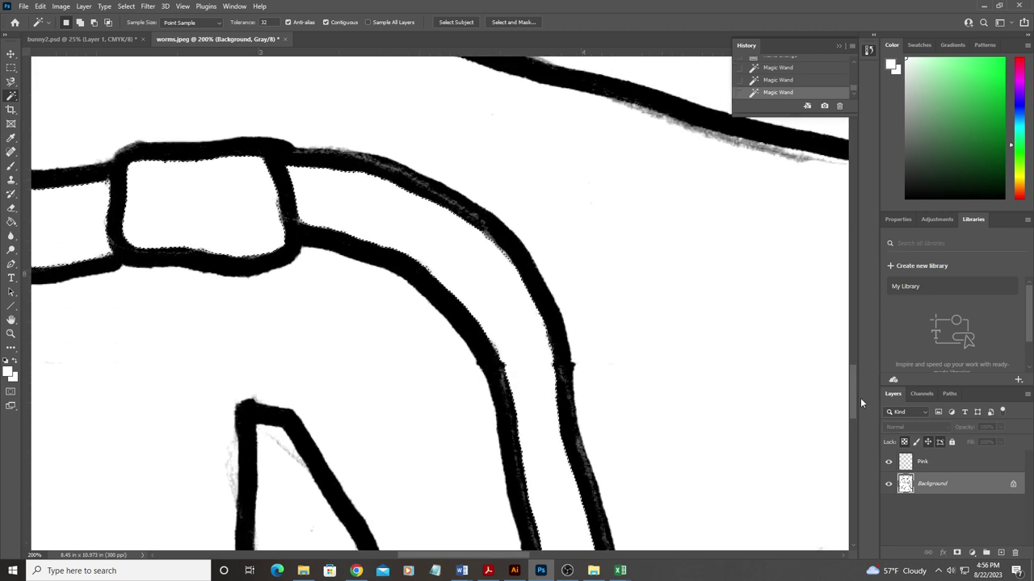
{"action": "left_click", "coordinate": [955, 460]}
Try a magenta foreground colour in the Color Picker
{"action": "left_click", "coordinate": [6, 373]}
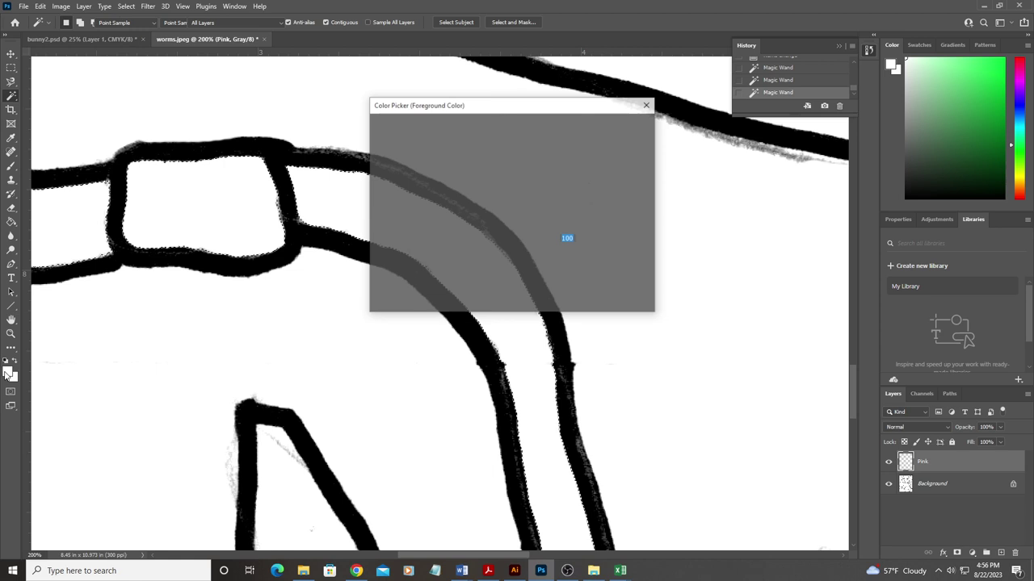
{"action": "left_click", "coordinate": [524, 152]}
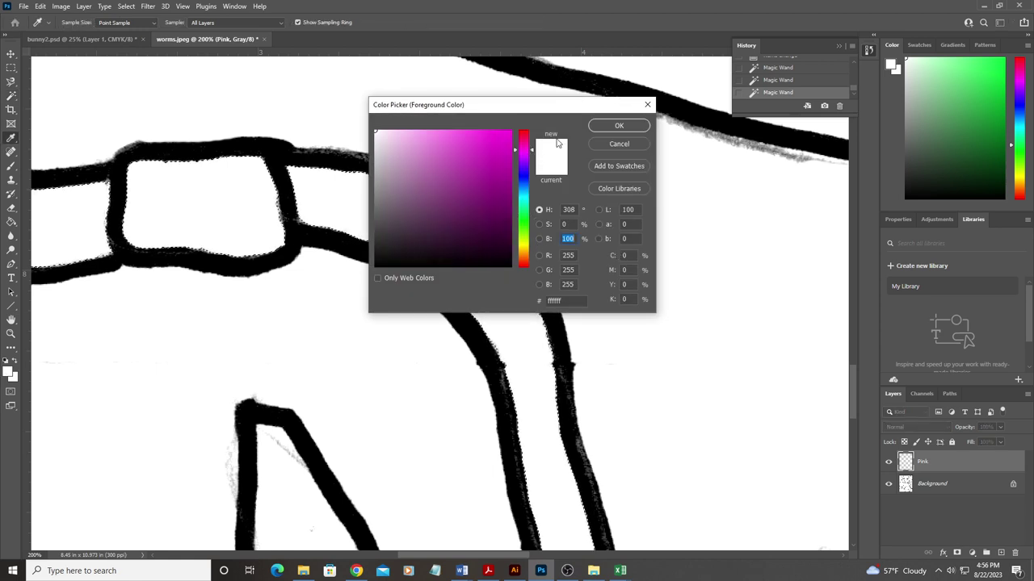
{"action": "left_click", "coordinate": [619, 125]}
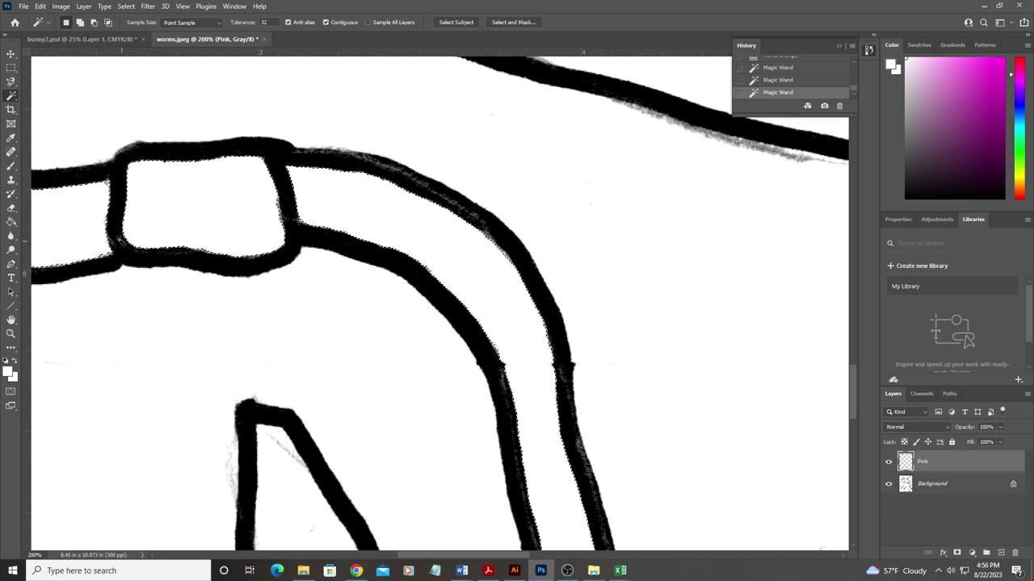
Convert the image to RGB Color without flattening, and set the foreground to light pink
{"action": "left_click", "coordinate": [60, 6]}
{"action": "mouse_move", "coordinate": [81, 18]}
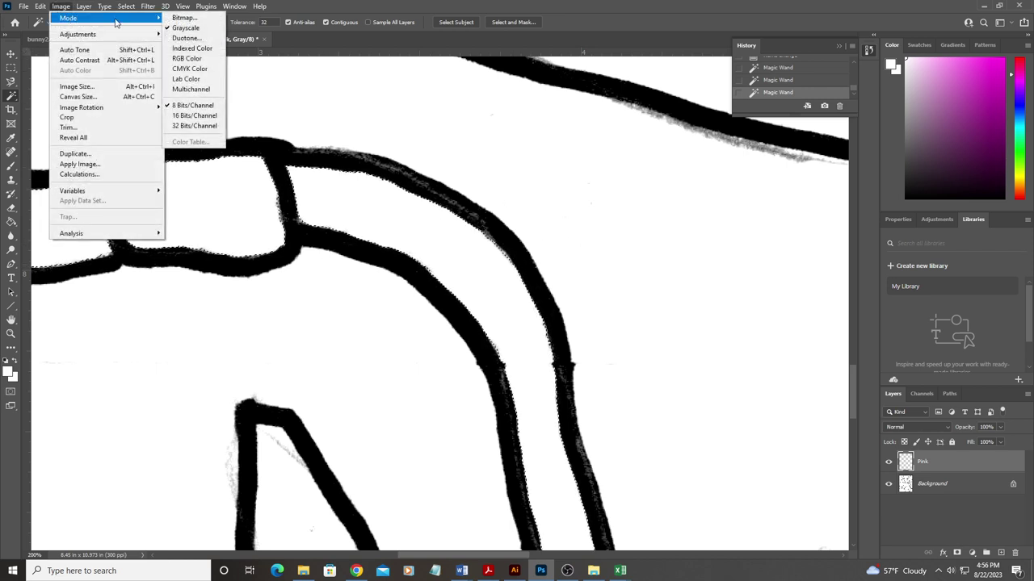
{"action": "left_click", "coordinate": [201, 62]}
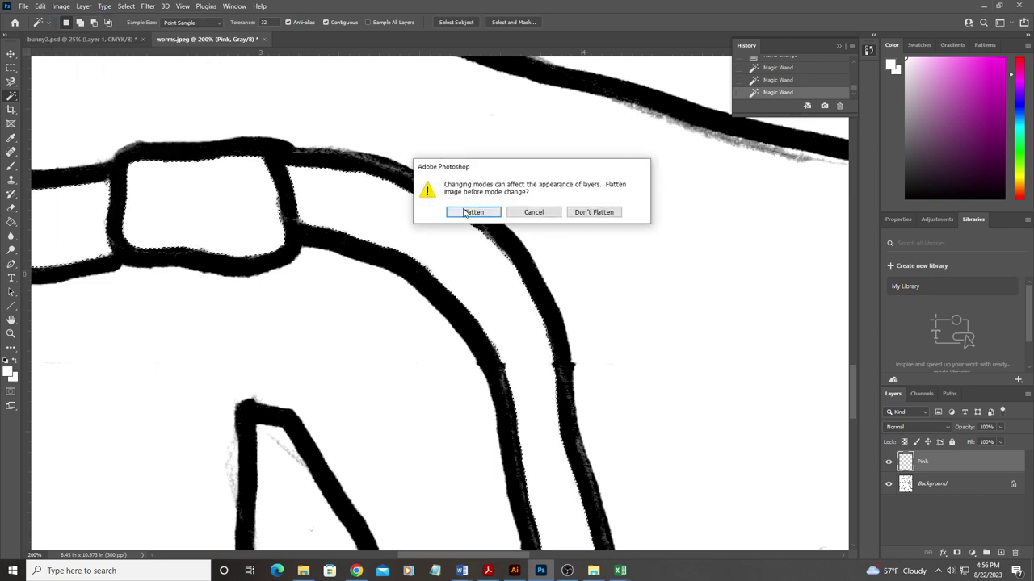
{"action": "left_click", "coordinate": [588, 212]}
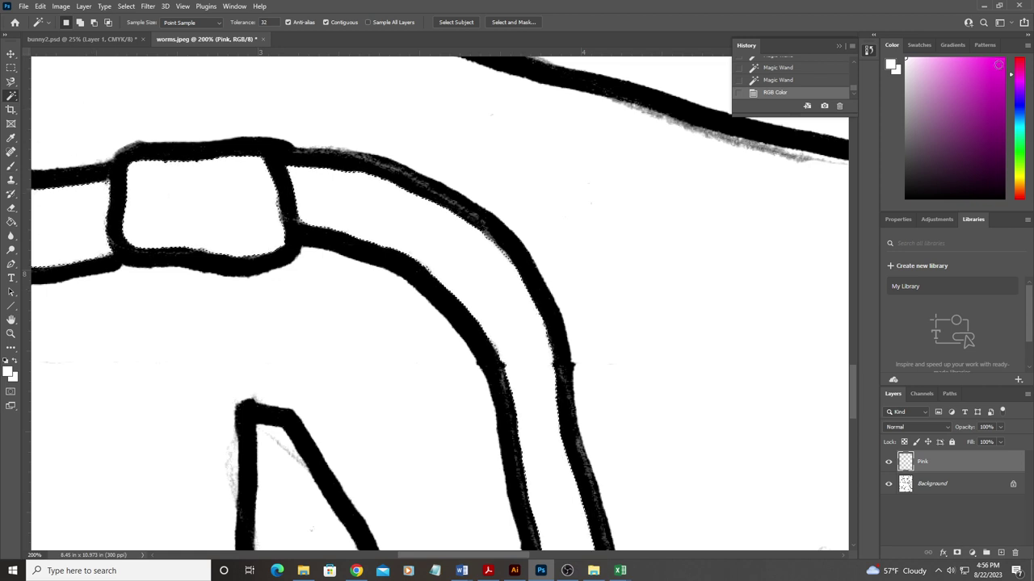
{"action": "left_click", "coordinate": [991, 102]}
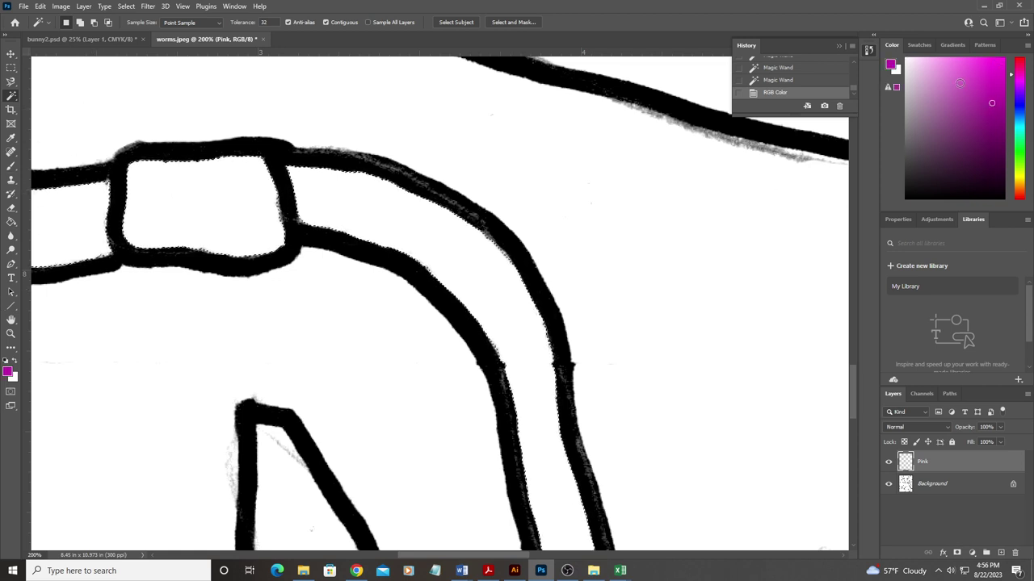
{"action": "left_click_drag", "start_coordinate": [941, 75], "coordinate": [945, 65]}
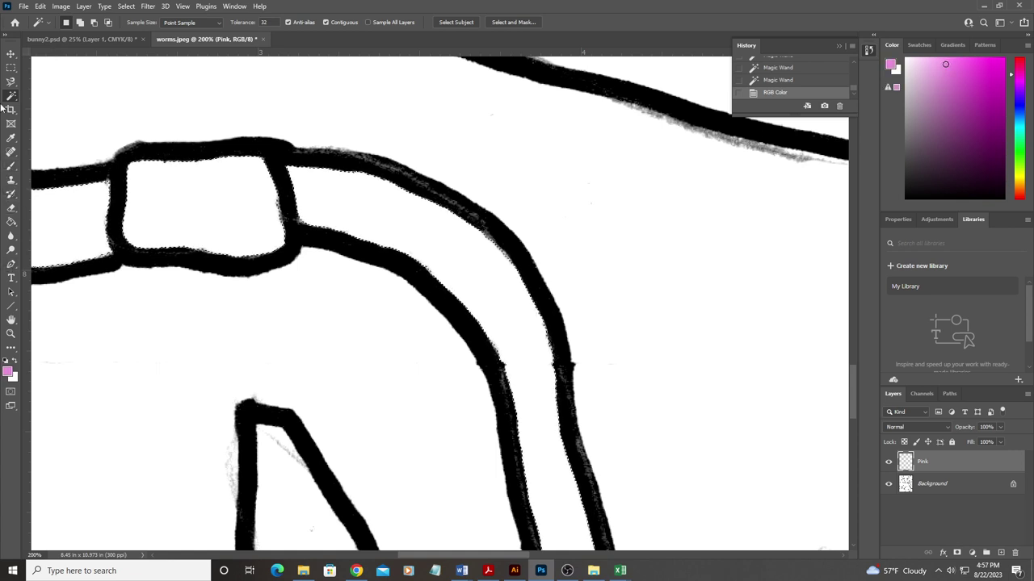
Choose the Brush tool at a 124 px size
{"action": "left_click", "coordinate": [11, 166]}
{"action": "left_click", "coordinate": [76, 22]}
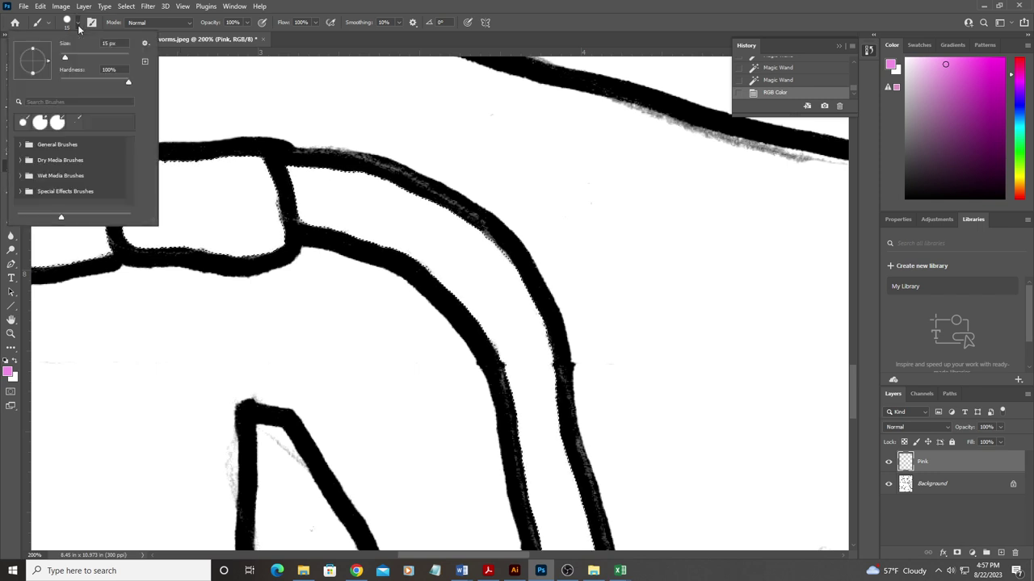
{"action": "left_click_drag", "start_coordinate": [66, 60], "coordinate": [97, 70]}
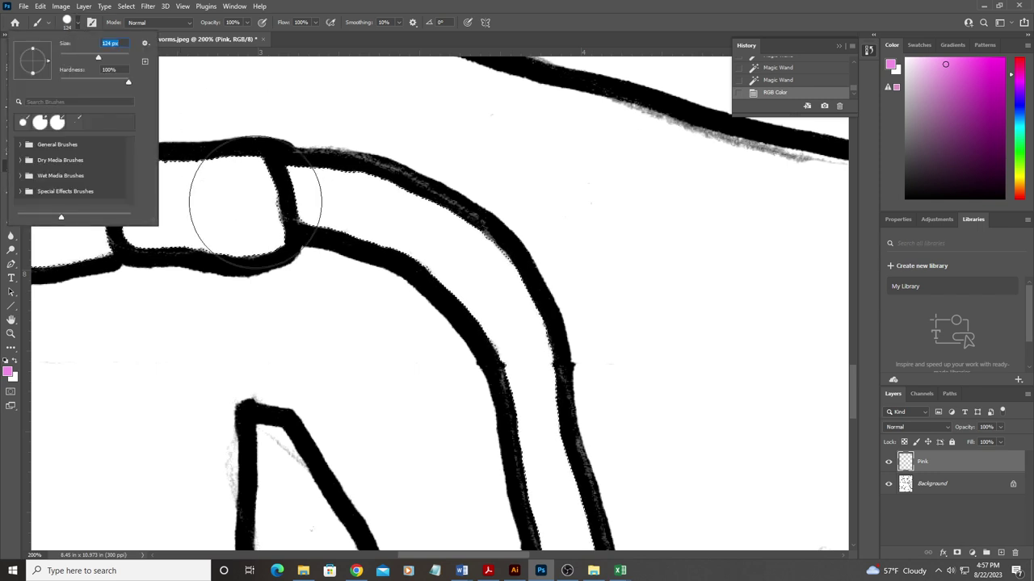
{"action": "left_click", "coordinate": [255, 206]}
Paint the selected worm pink from its left end and middle down to the tail tip
{"action": "key", "text": "ctrl+minus"}
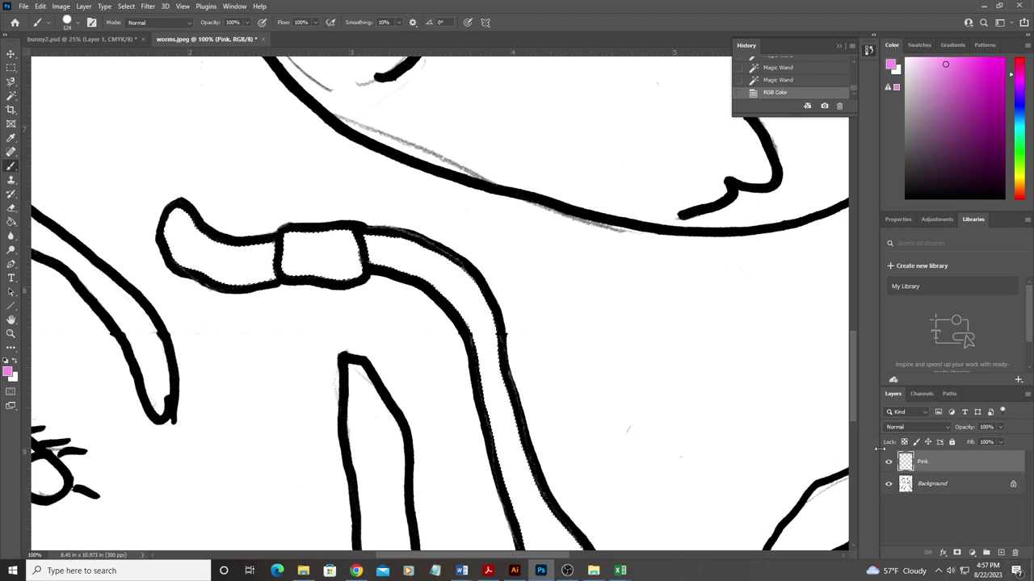
{"action": "mouse_move", "coordinate": [327, 258]}
{"action": "left_mouse_down"}
{"action": "mouse_move", "coordinate": [305, 307]}
{"action": "mouse_move", "coordinate": [294, 256]}
{"action": "mouse_move", "coordinate": [152, 222]}
{"action": "mouse_move", "coordinate": [373, 245]}
{"action": "mouse_move", "coordinate": [490, 380]}
{"action": "mouse_move", "coordinate": [466, 278]}
{"action": "mouse_move", "coordinate": [428, 242]}
{"action": "mouse_move", "coordinate": [514, 417]}
{"action": "left_mouse_up"}
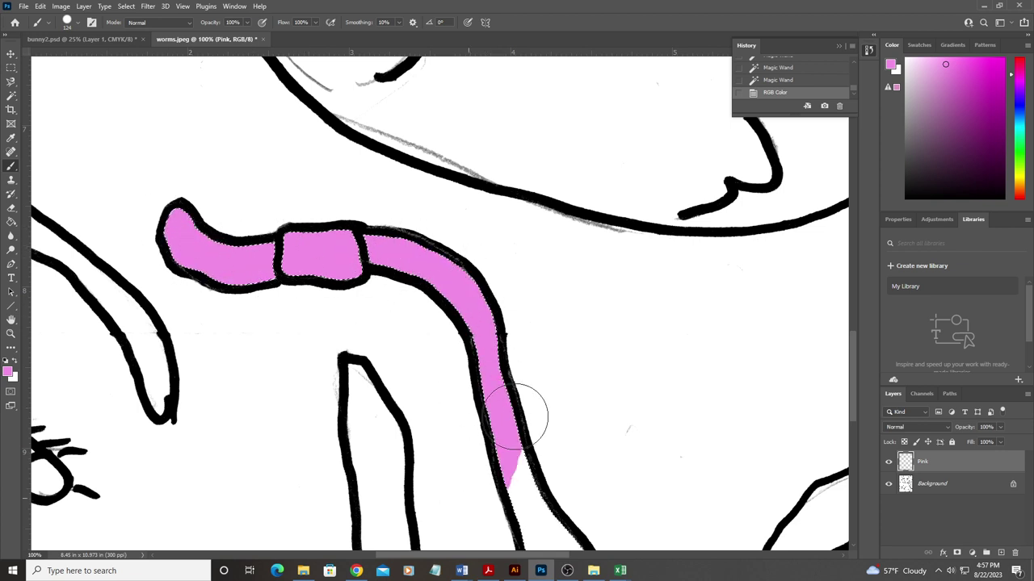
{"action": "left_click_drag", "start_coordinate": [539, 484], "coordinate": [543, 476]}
{"action": "key", "text": "ctrl+minus"}
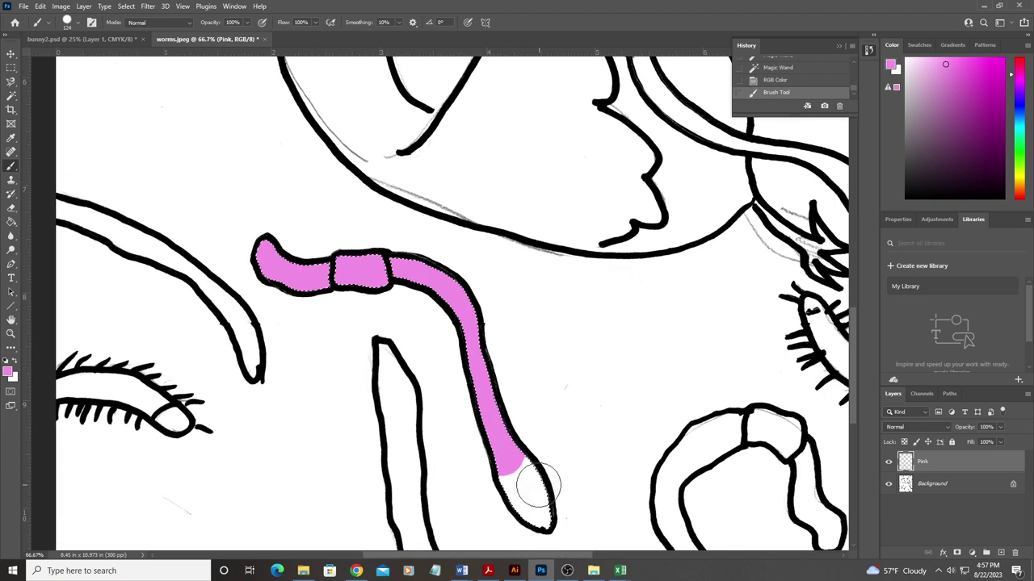
{"action": "left_click_drag", "start_coordinate": [502, 493], "coordinate": [531, 492]}
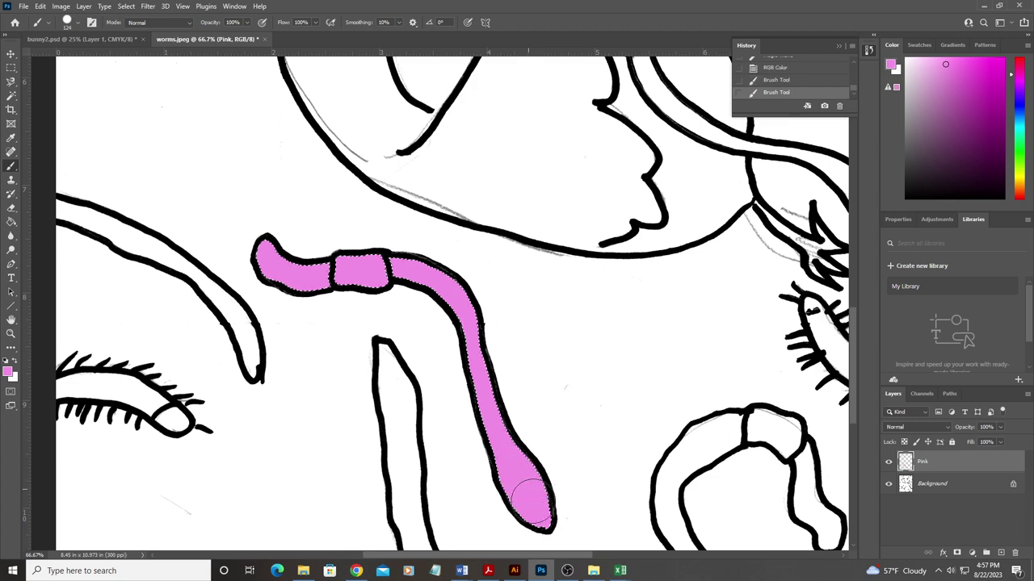
Hide the line art to check the pink fill, then show it again with the selection restored
{"action": "left_click", "coordinate": [888, 483]}
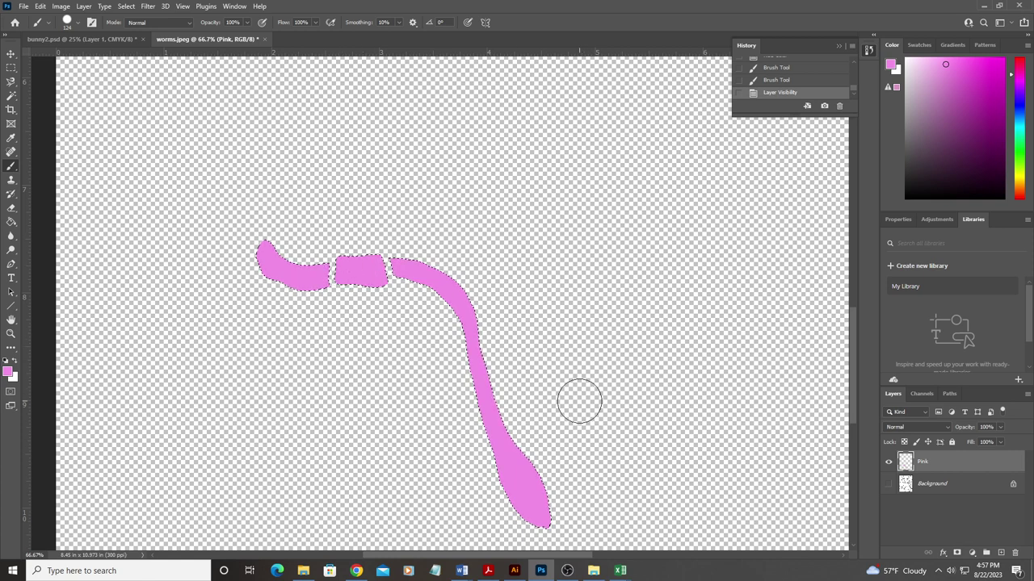
{"action": "key", "text": "ctrl+d"}
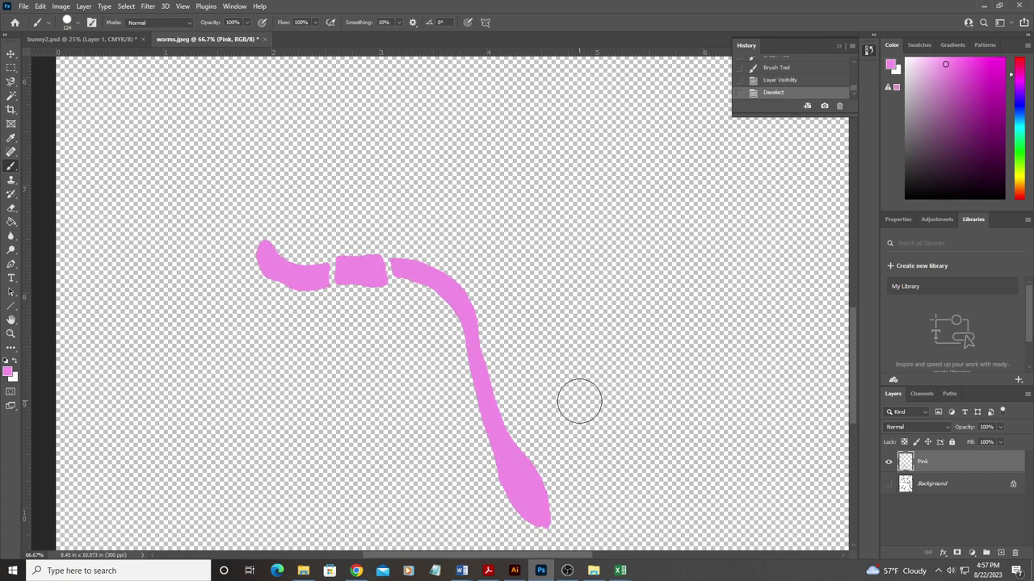
{"action": "left_click", "coordinate": [777, 80]}
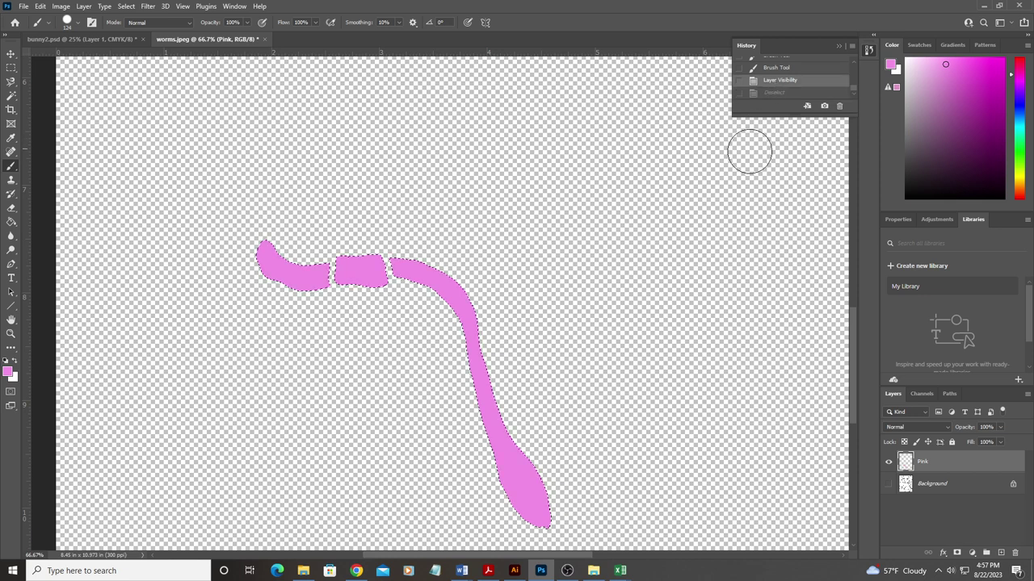
{"action": "left_click", "coordinate": [888, 484]}
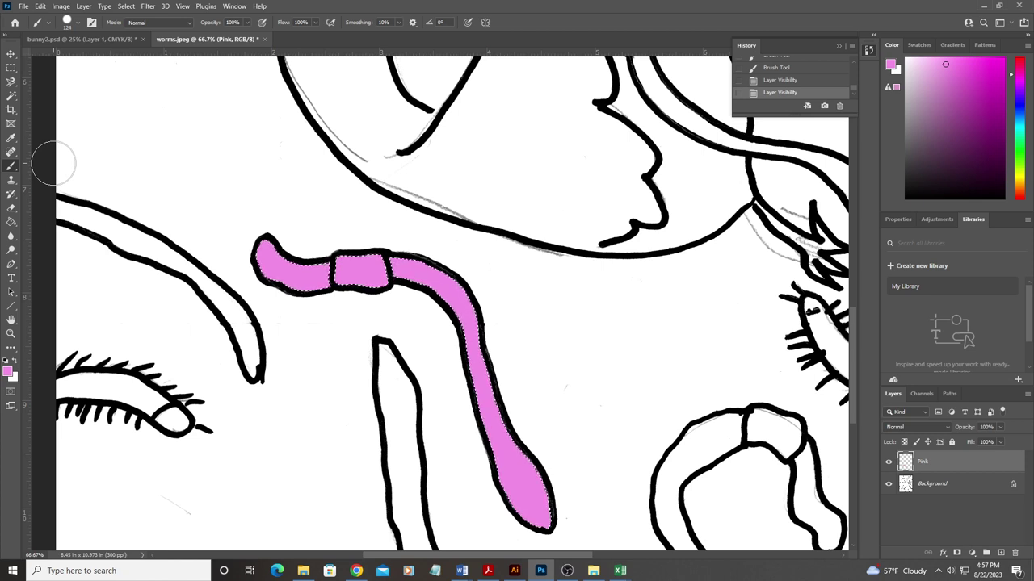
Test a left nudge and deselect, revert both in History, then activate Background
{"action": "left_click", "coordinate": [12, 53]}
{"action": "key", "text": "Left"}
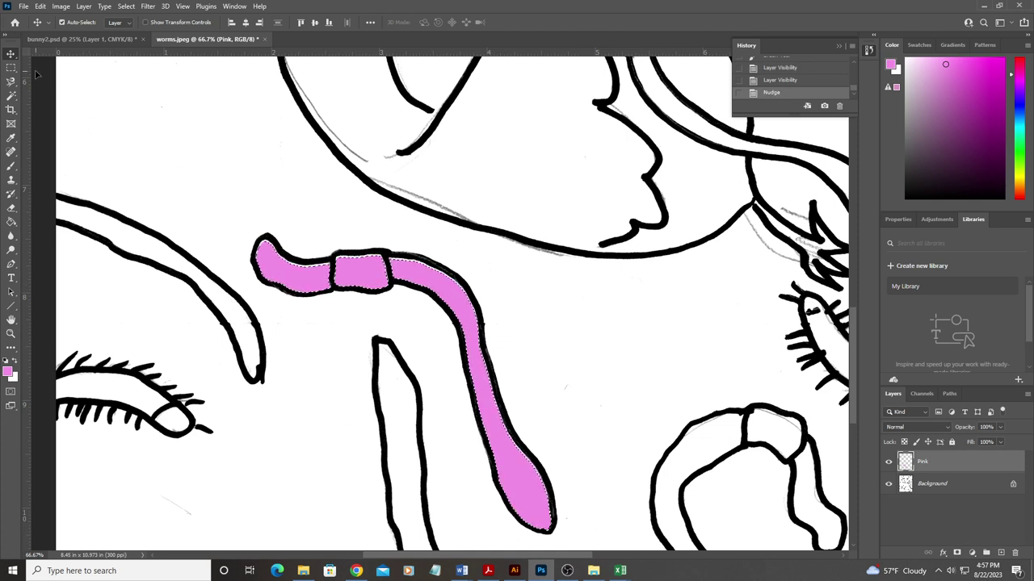
{"action": "key", "text": "ctrl+d"}
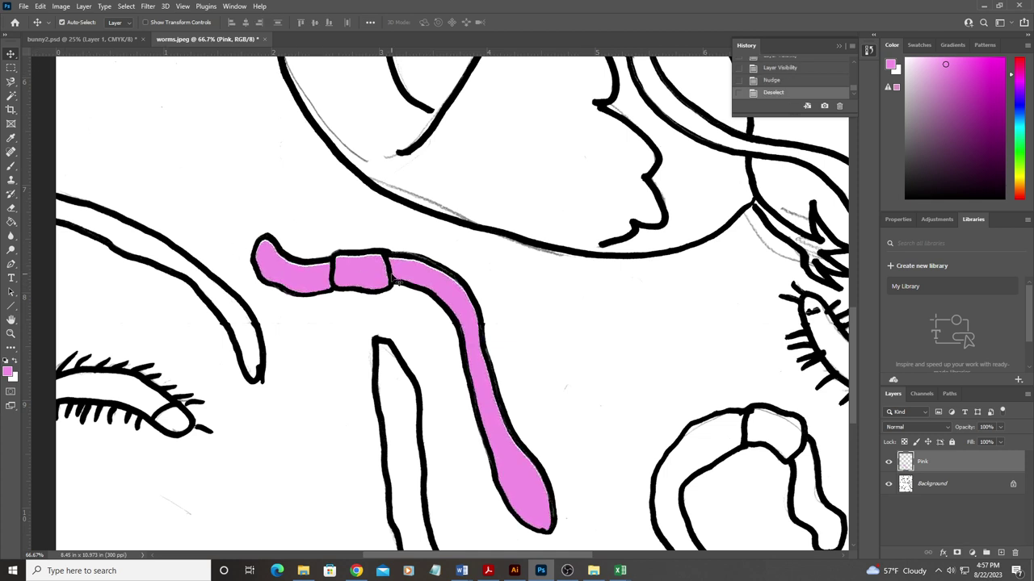
{"action": "mouse_move", "coordinate": [460, 570]}
{"action": "left_click", "coordinate": [770, 69]}
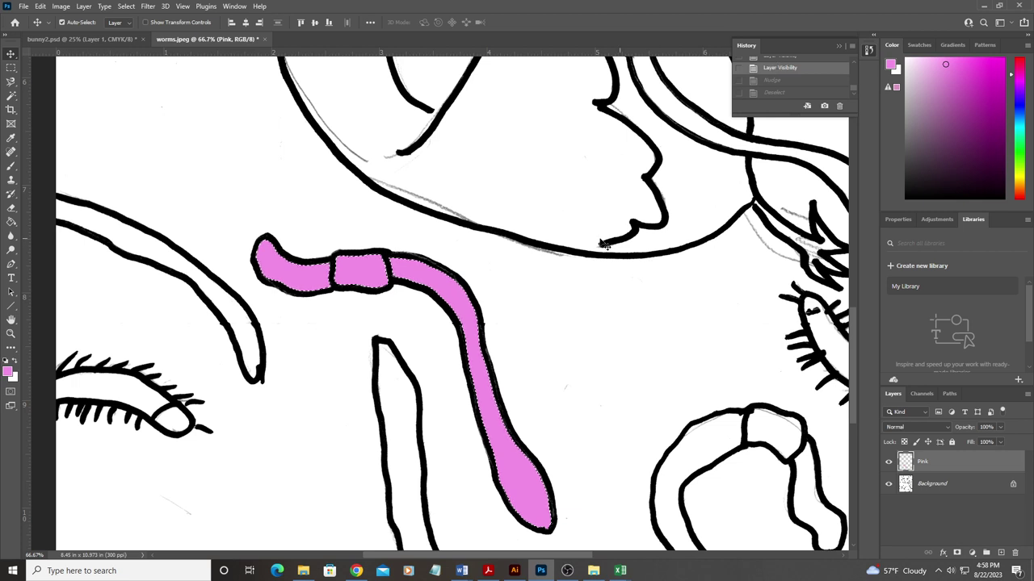
{"action": "left_click", "coordinate": [962, 486]}
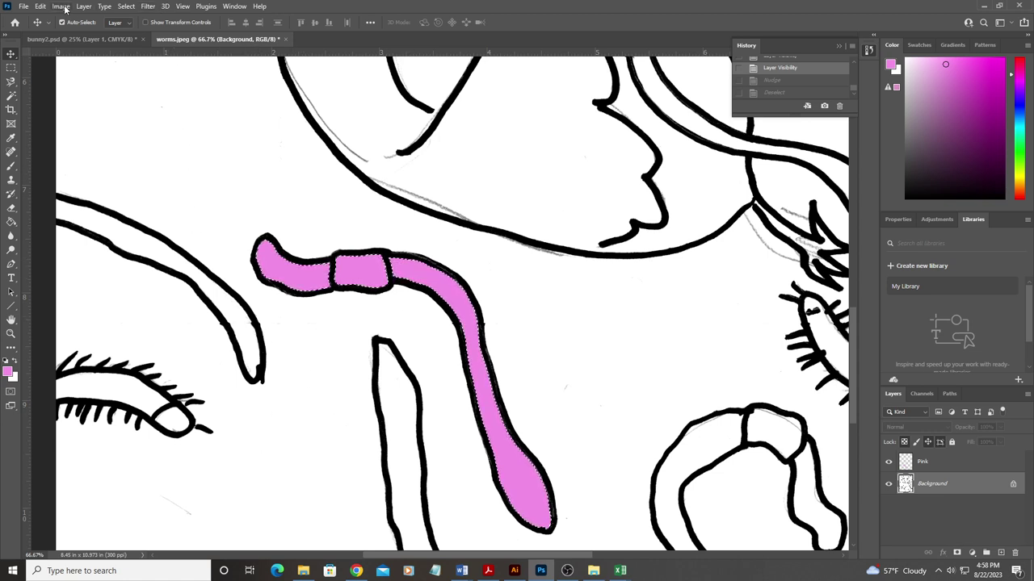
Try expanding the worm selection with Select > Modify > Expand, then undo it
{"action": "left_click", "coordinate": [126, 7]}
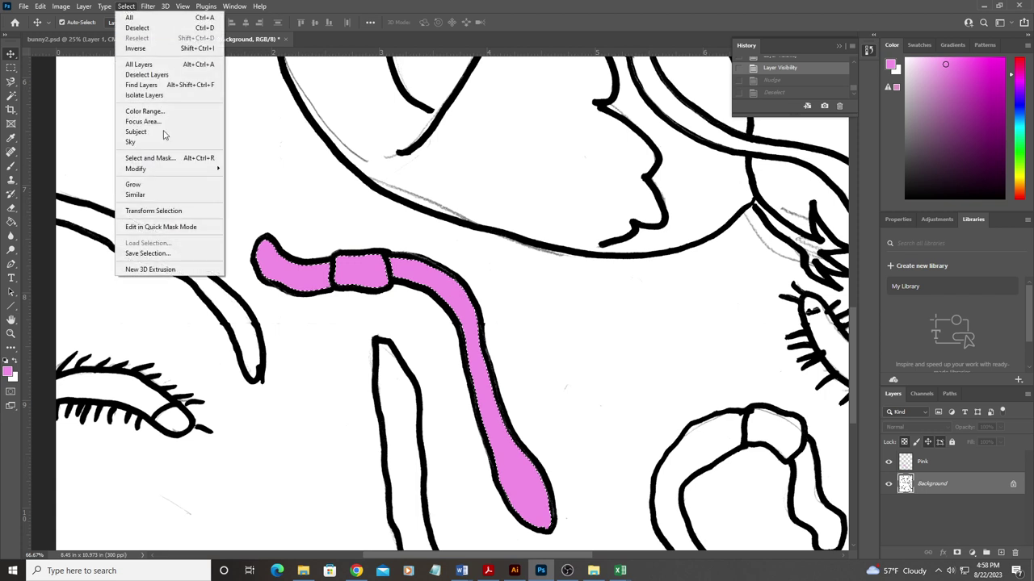
{"action": "mouse_move", "coordinate": [170, 172]}
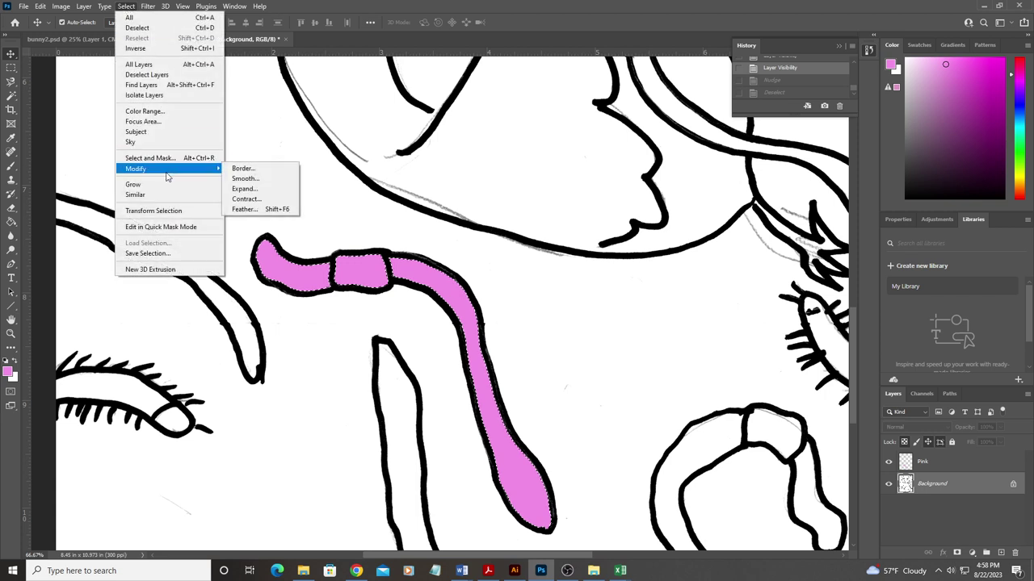
{"action": "left_click", "coordinate": [275, 190]}
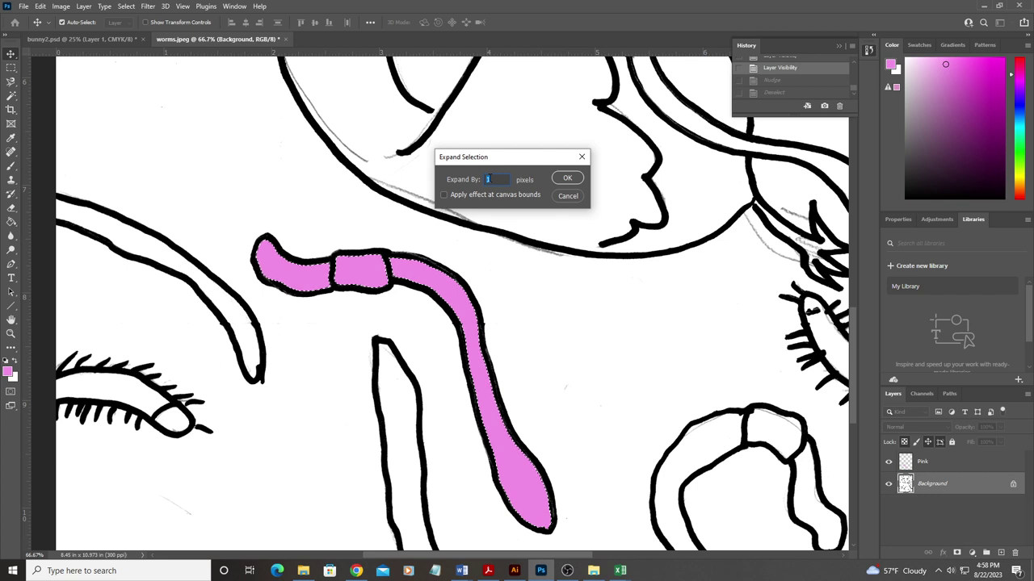
{"action": "left_click", "coordinate": [567, 177]}
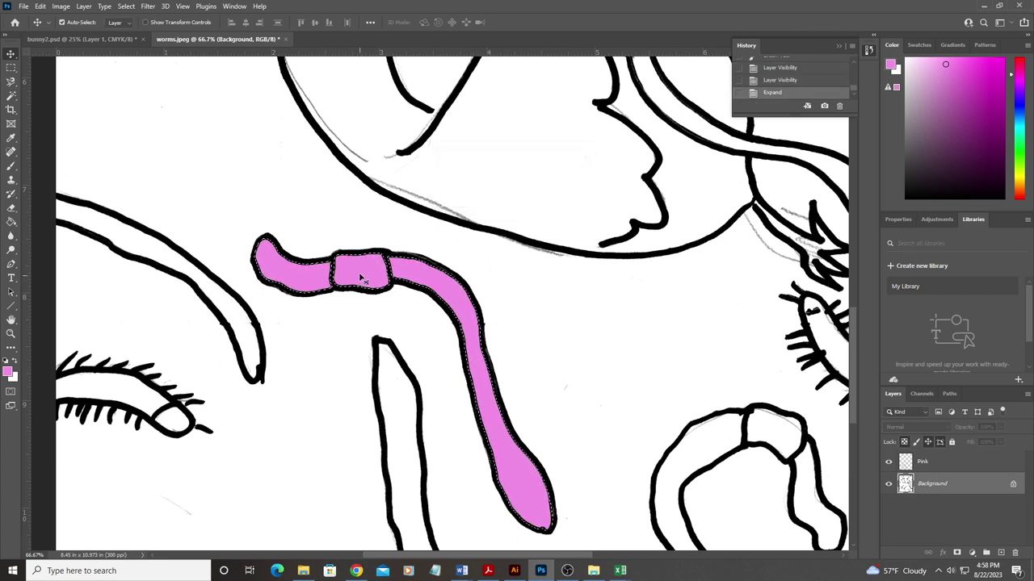
{"action": "left_click", "coordinate": [777, 80]}
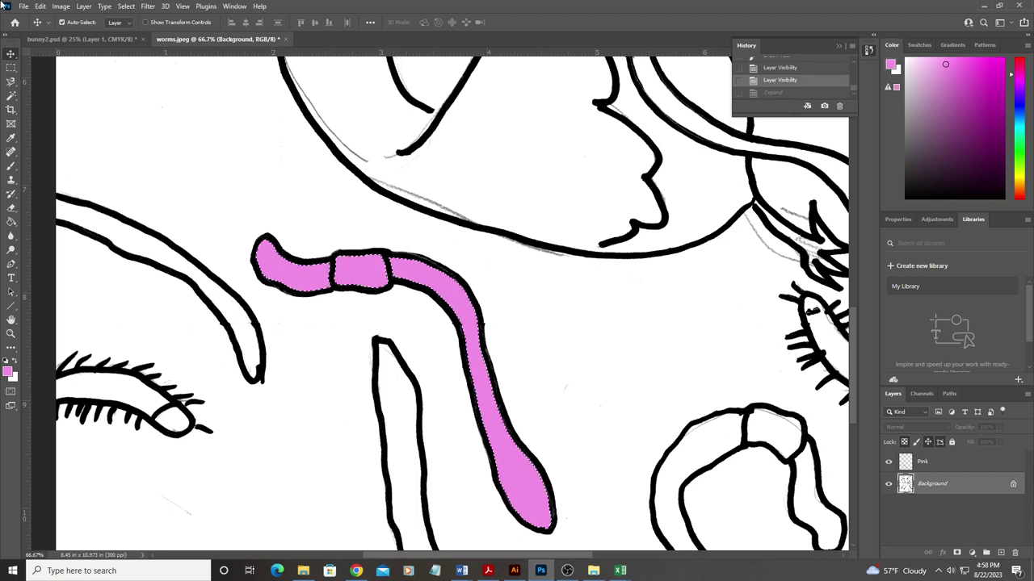
Expand the worm selection by 6 pixels
{"action": "left_click", "coordinate": [127, 7]}
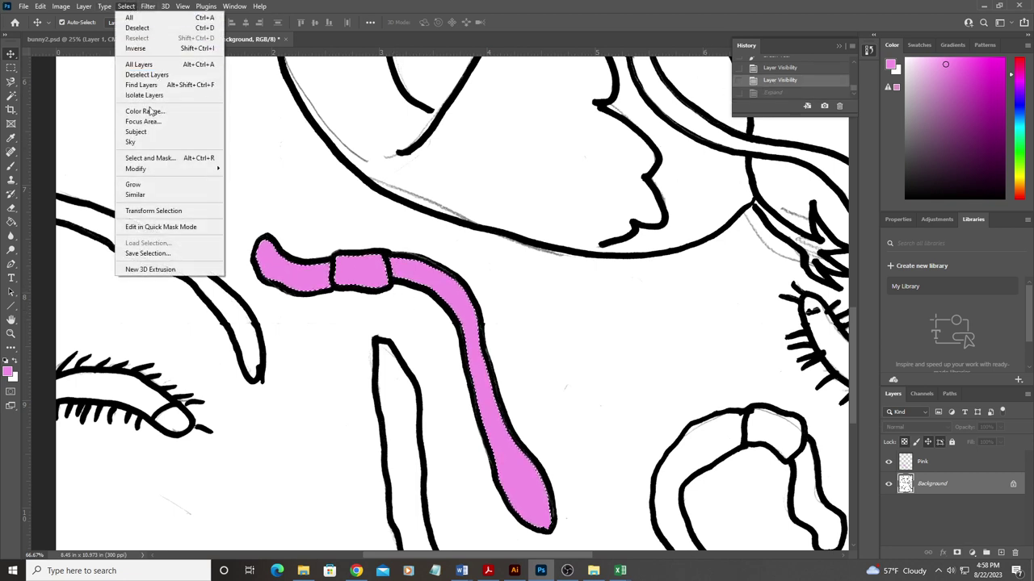
{"action": "mouse_move", "coordinate": [150, 169]}
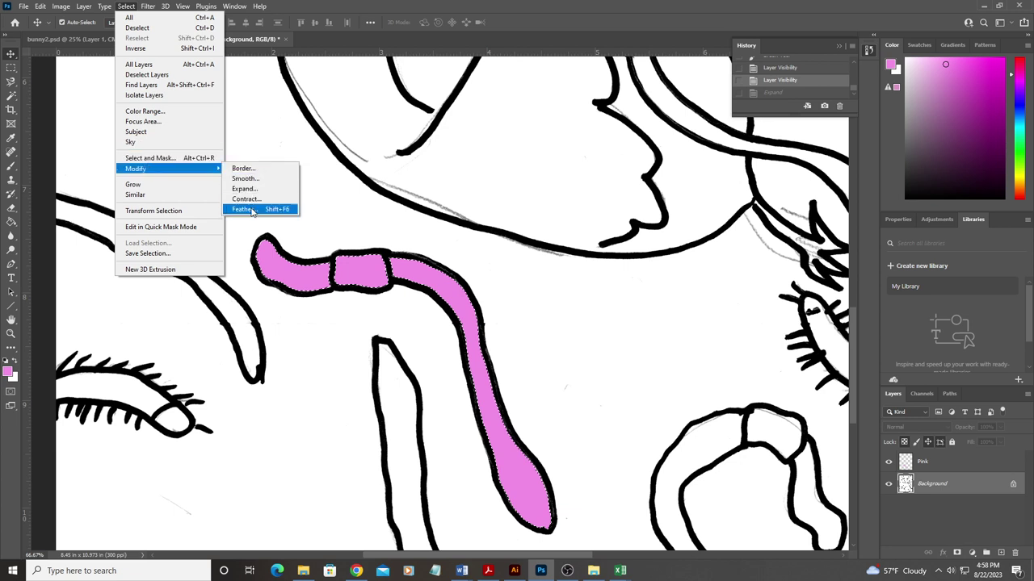
{"action": "left_click", "coordinate": [245, 189]}
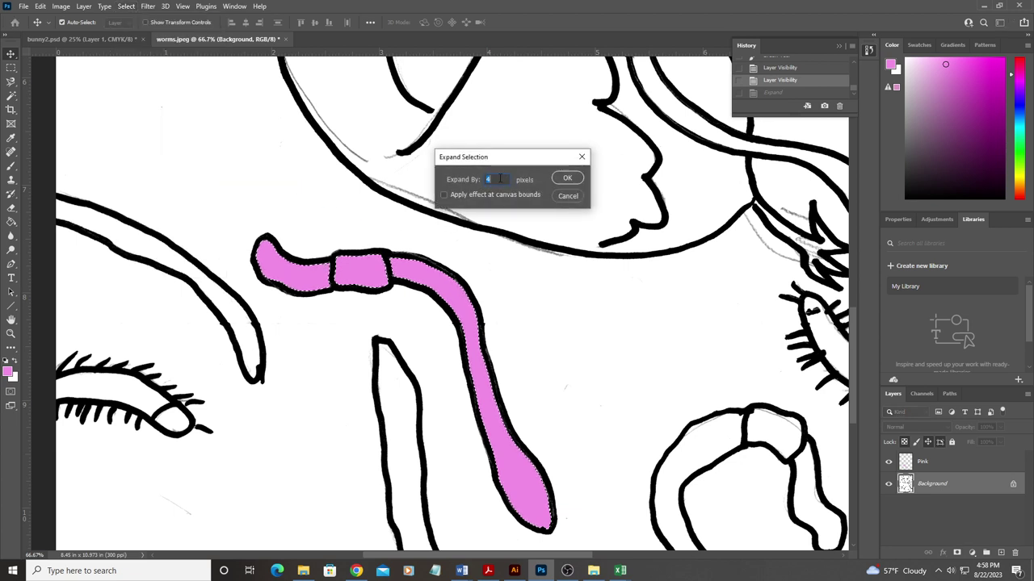
{"action": "type", "text": "6"}
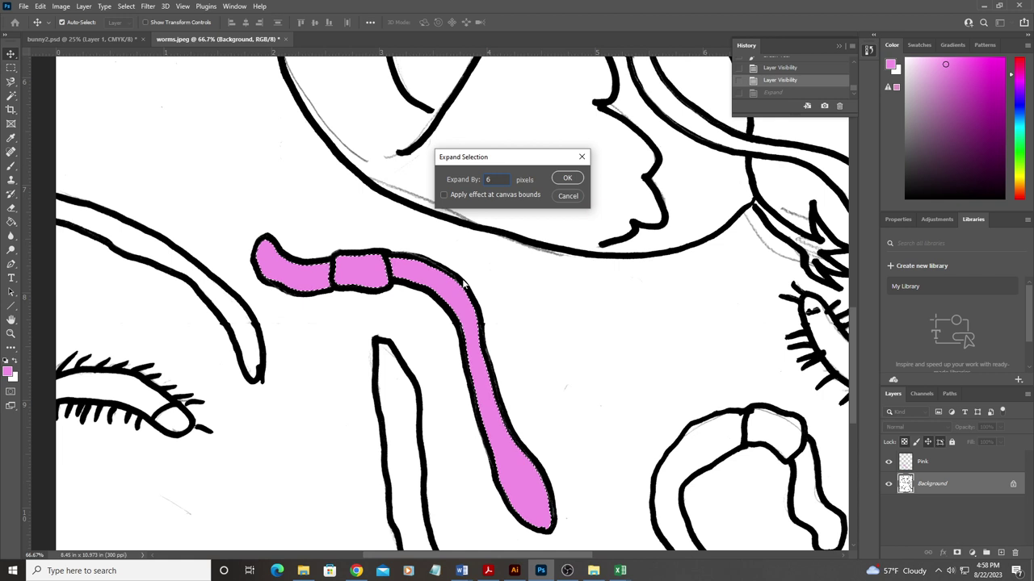
{"action": "left_click", "coordinate": [567, 178]}
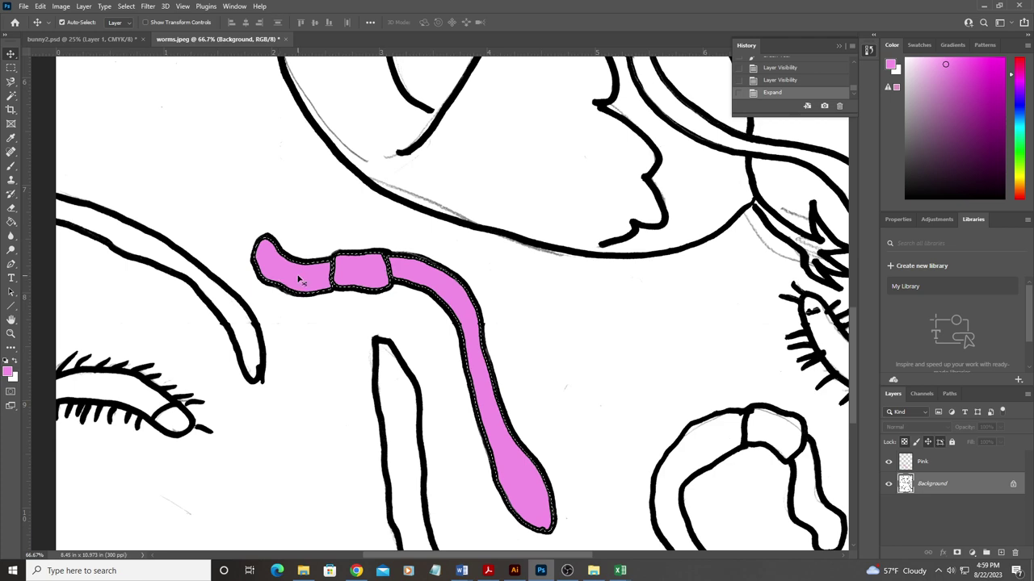
Brush pink on the Pink layer to fill the head-to-middle gap, then reshow the line art
{"action": "left_click", "coordinate": [889, 484]}
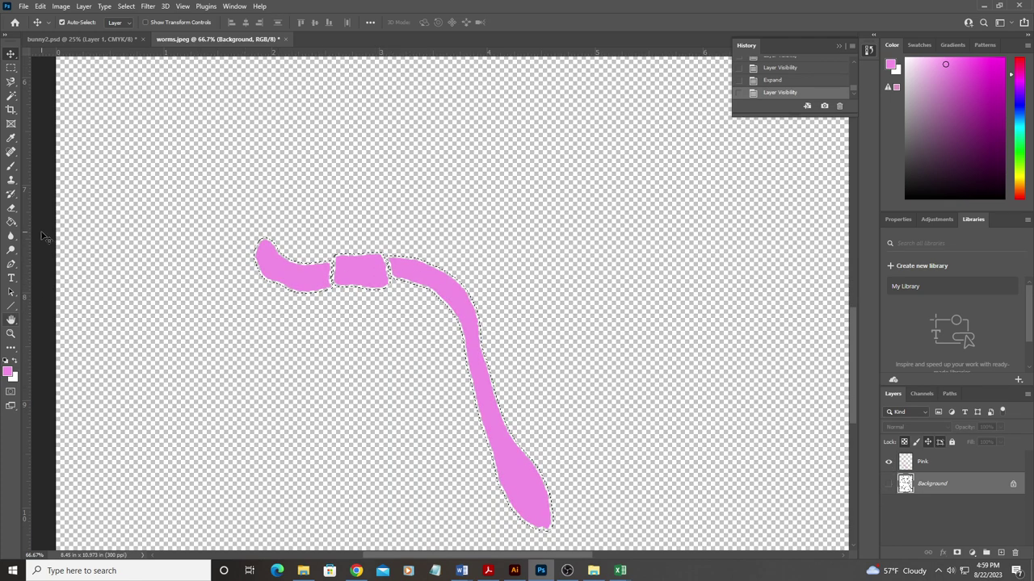
{"action": "left_click", "coordinate": [10, 166]}
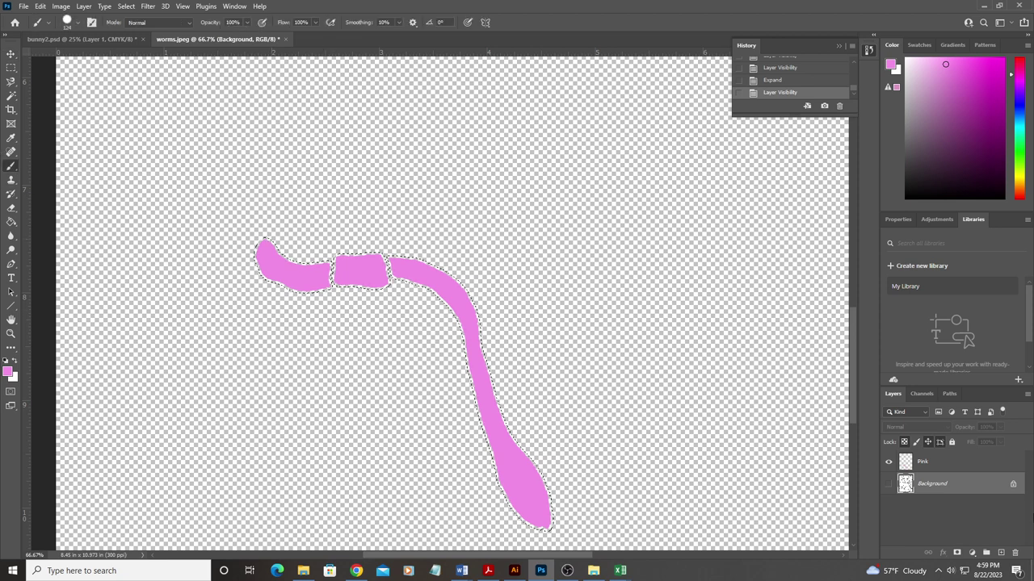
{"action": "left_click", "coordinate": [983, 463]}
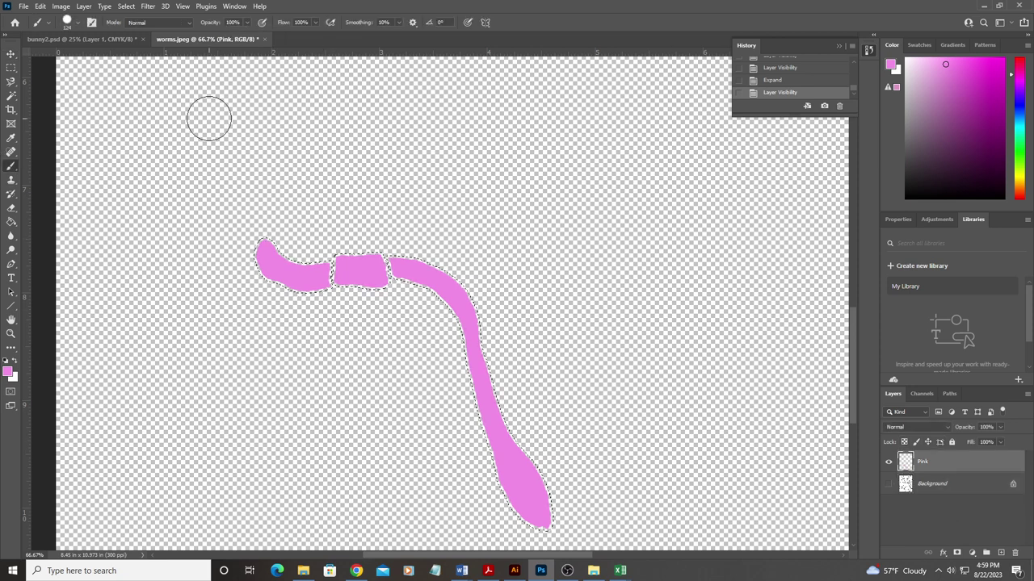
{"action": "left_click_drag", "start_coordinate": [290, 273], "coordinate": [325, 287]}
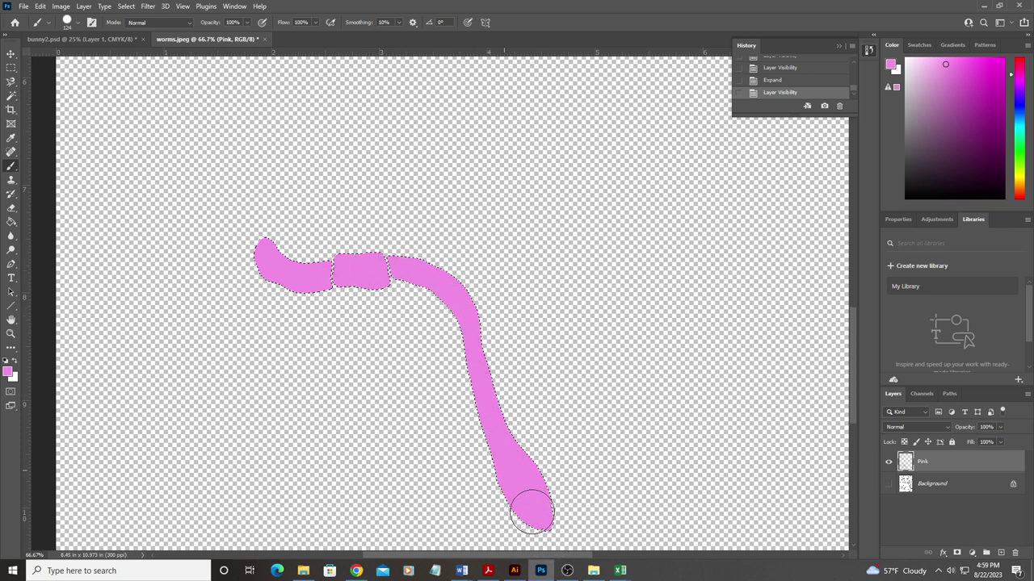
{"action": "left_click_drag", "start_coordinate": [269, 258], "coordinate": [427, 369]}
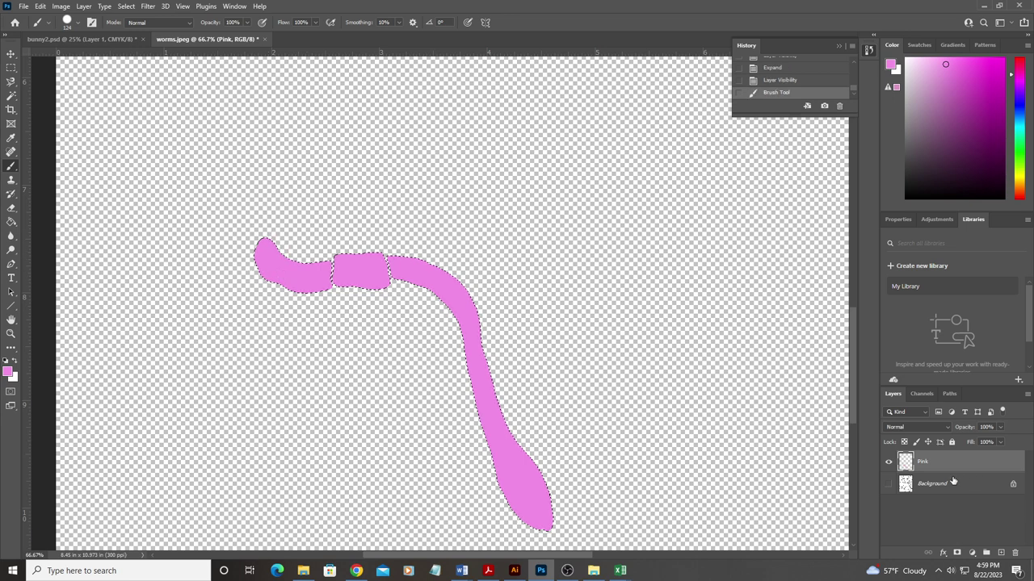
{"action": "left_click", "coordinate": [888, 483]}
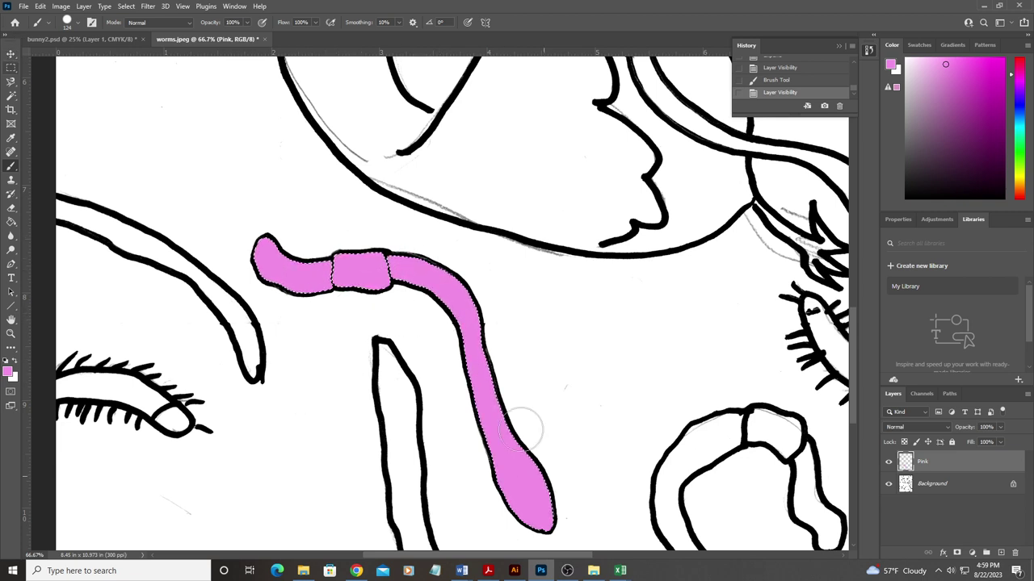
Unlock Background into Layer 0, move Pink beneath it, and select Layer 0
{"action": "left_click", "coordinate": [11, 53]}
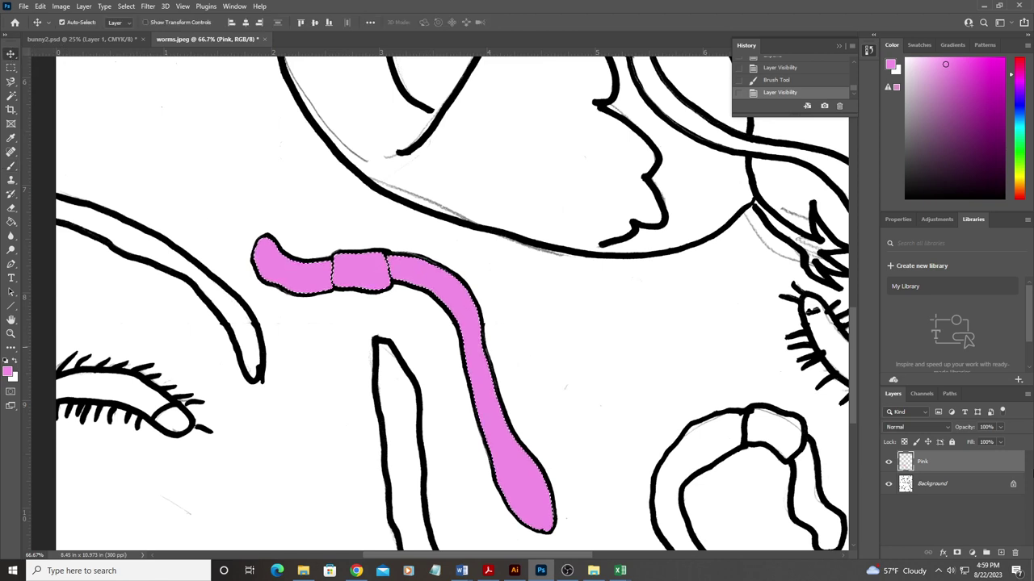
{"action": "left_click", "coordinate": [953, 485]}
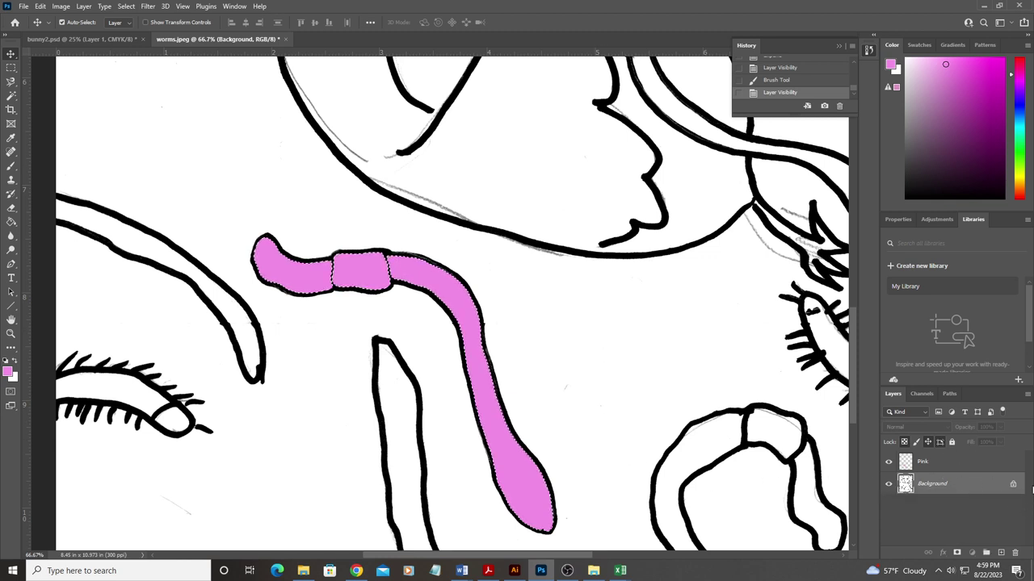
{"action": "left_click", "coordinate": [1013, 484]}
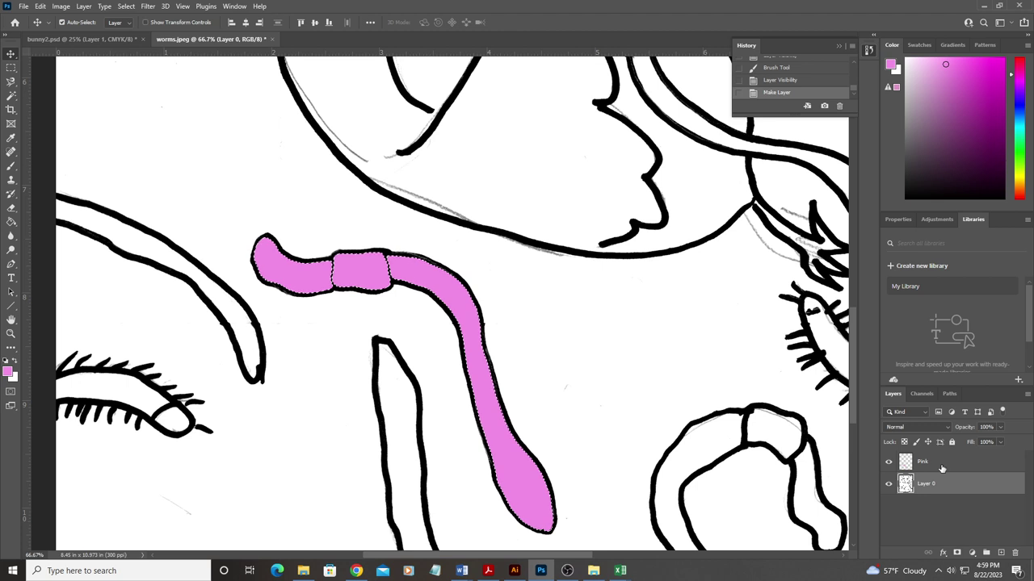
{"action": "left_click_drag", "start_coordinate": [943, 468], "coordinate": [941, 496]}
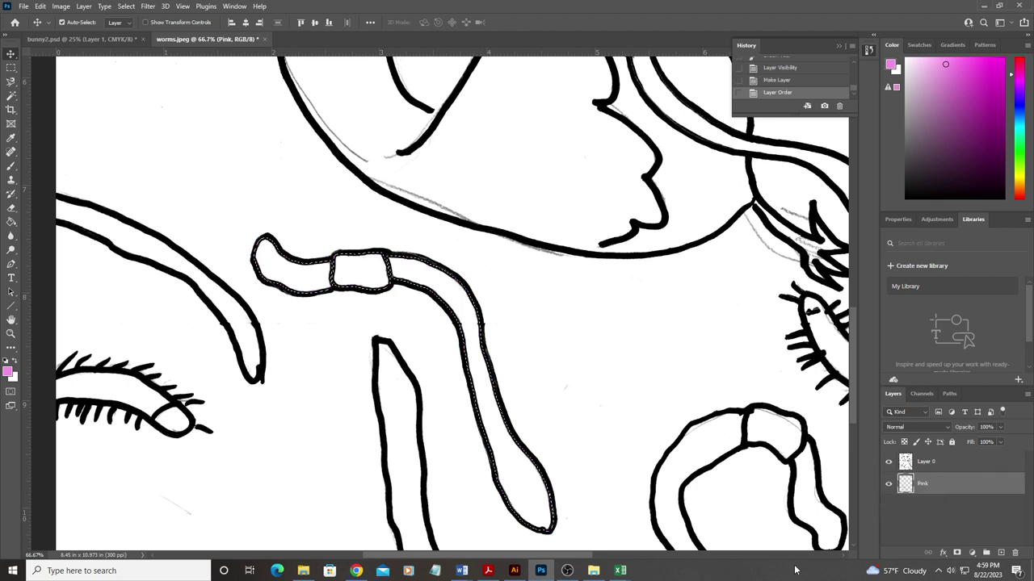
{"action": "left_click", "coordinate": [952, 466]}
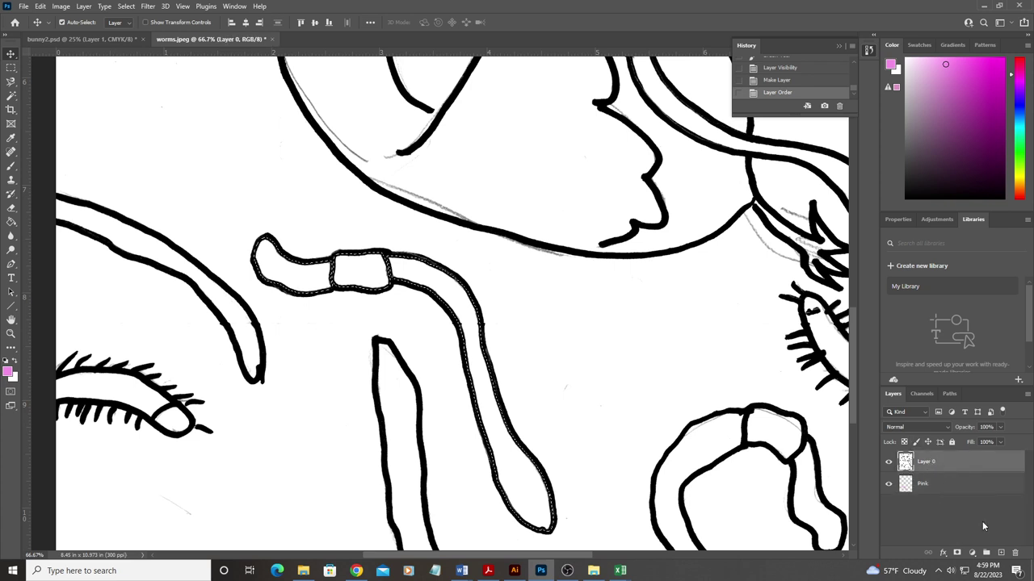
{"action": "left_click", "coordinate": [919, 426]}
Set Layer 0 to Multiply, deselect, turn off Auto-Select, and hide Layer 0
{"action": "key", "text": "Escape"}
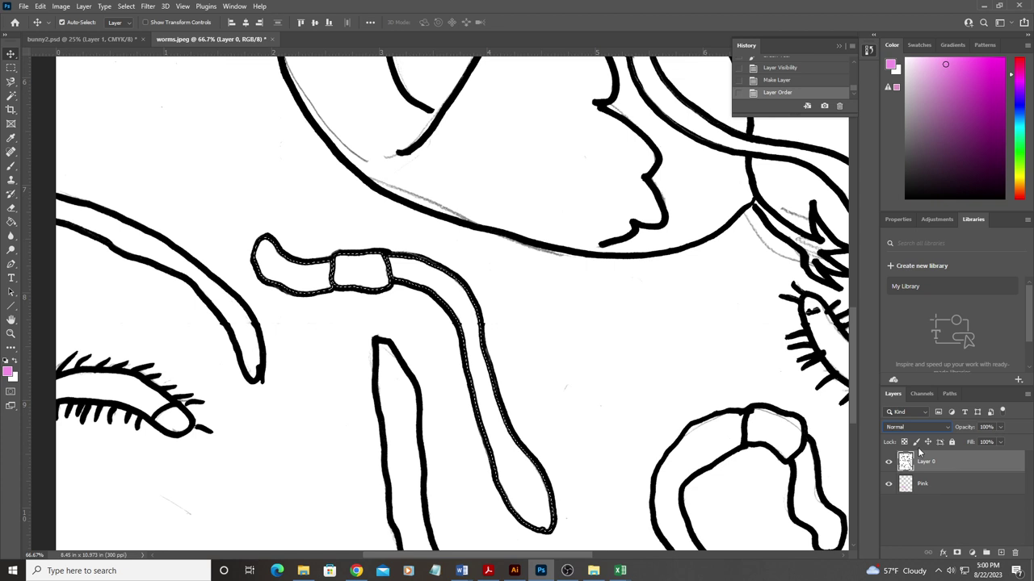
{"action": "left_click", "coordinate": [904, 427]}
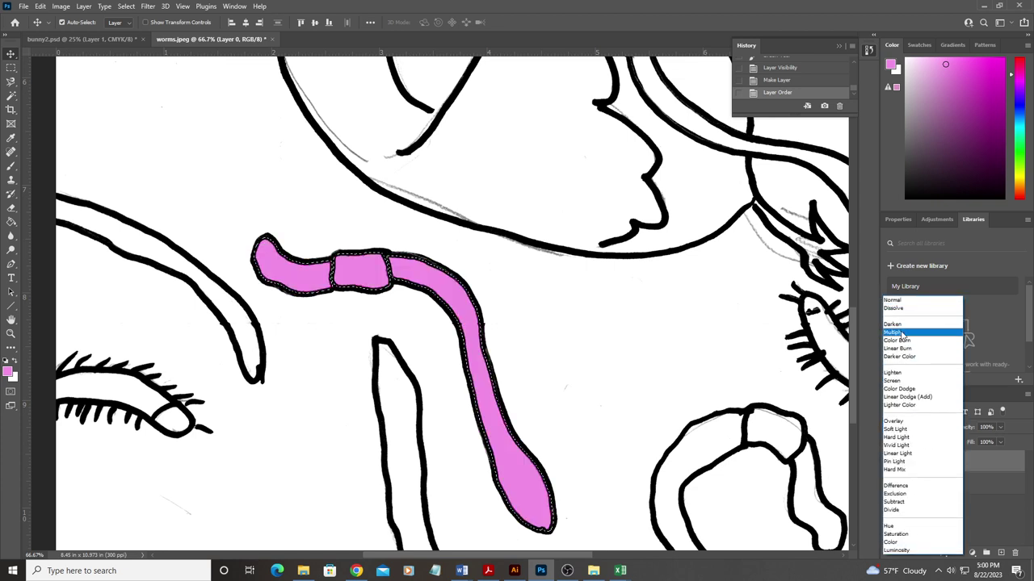
{"action": "left_click", "coordinate": [902, 332]}
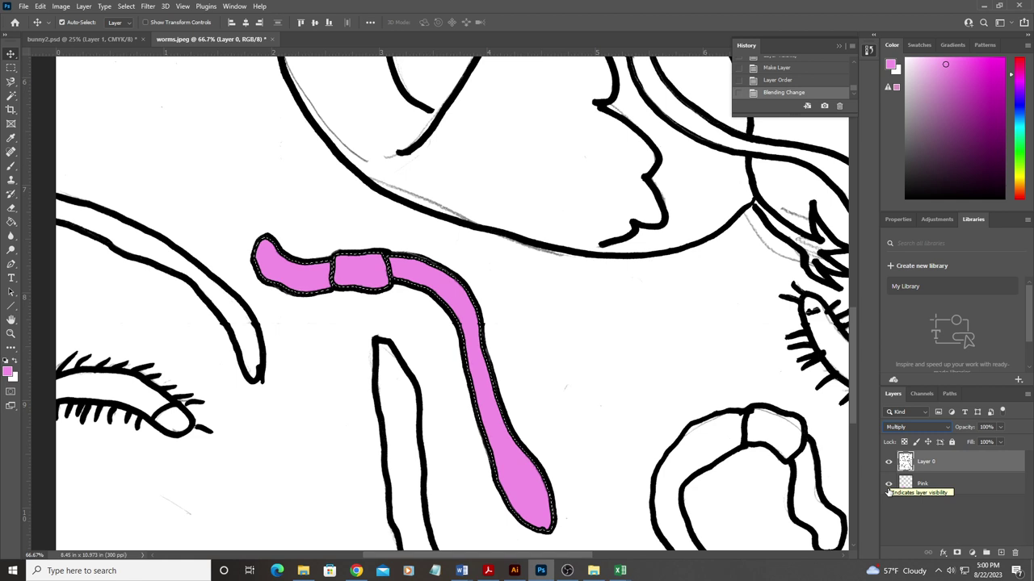
{"action": "key", "text": "ctrl+d"}
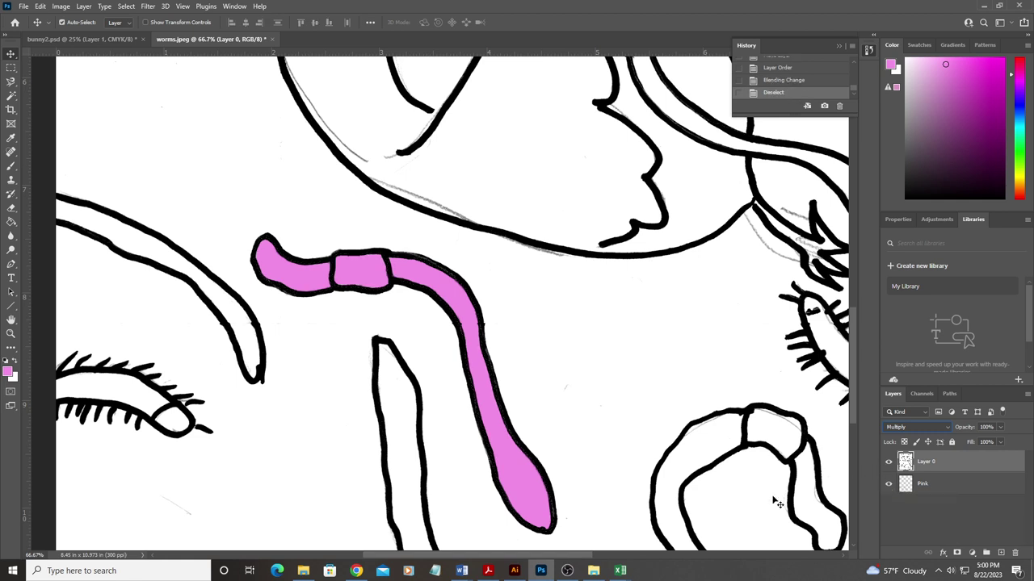
{"action": "key", "text": "ctrl"}
{"action": "left_click", "coordinate": [888, 462]}
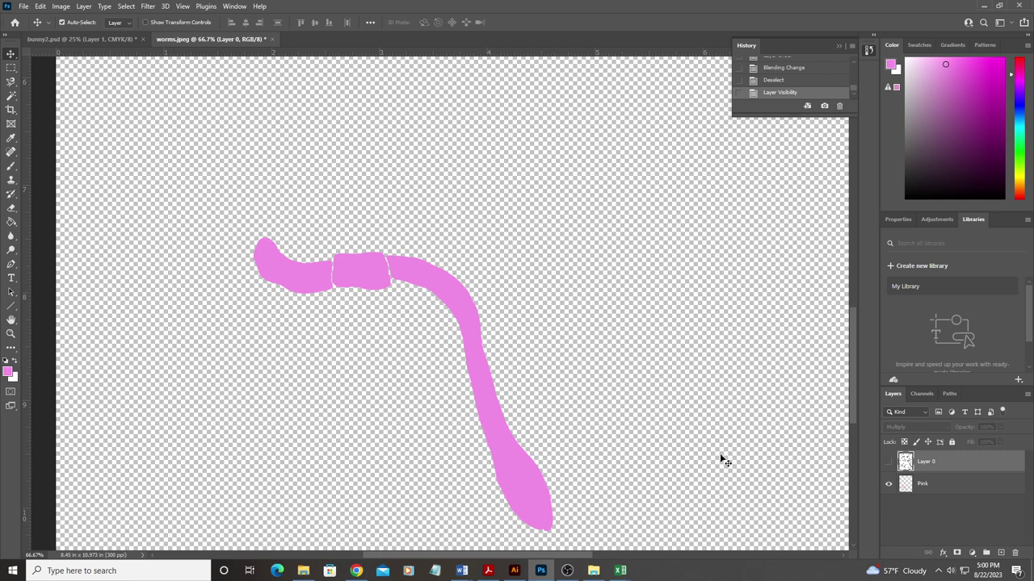
Lock the Pink layer's transparent pixels and set the foreground colour to black (000000)
{"action": "left_click", "coordinate": [961, 489]}
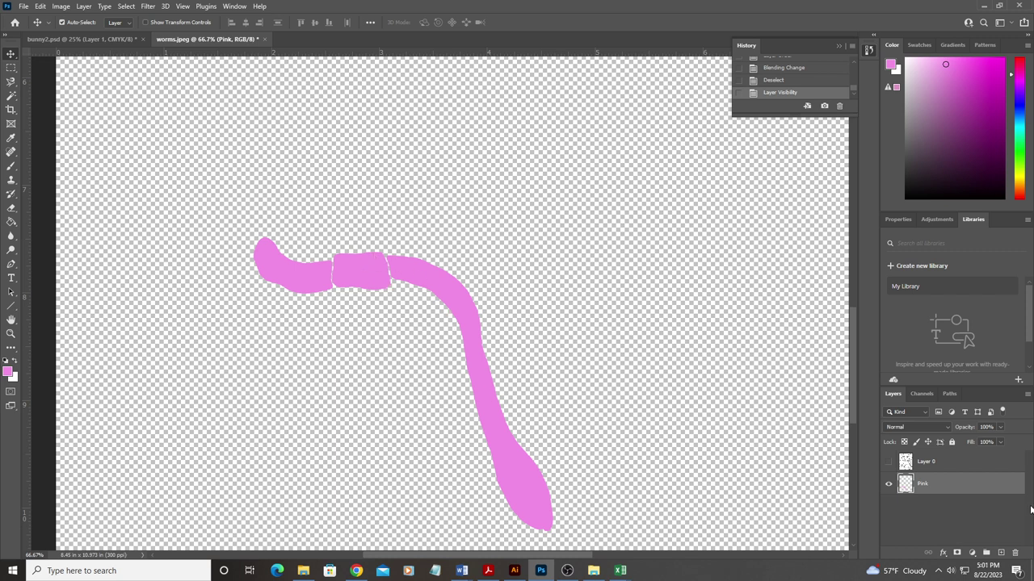
{"action": "left_click", "coordinate": [904, 444]}
{"action": "left_click", "coordinate": [8, 372]}
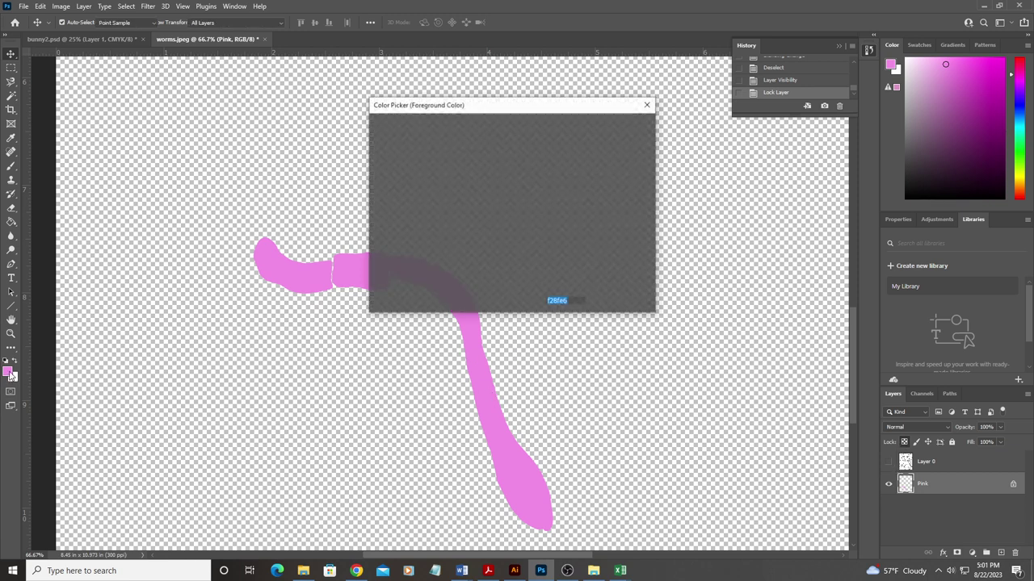
{"action": "left_click_drag", "start_coordinate": [418, 237], "coordinate": [342, 283]}
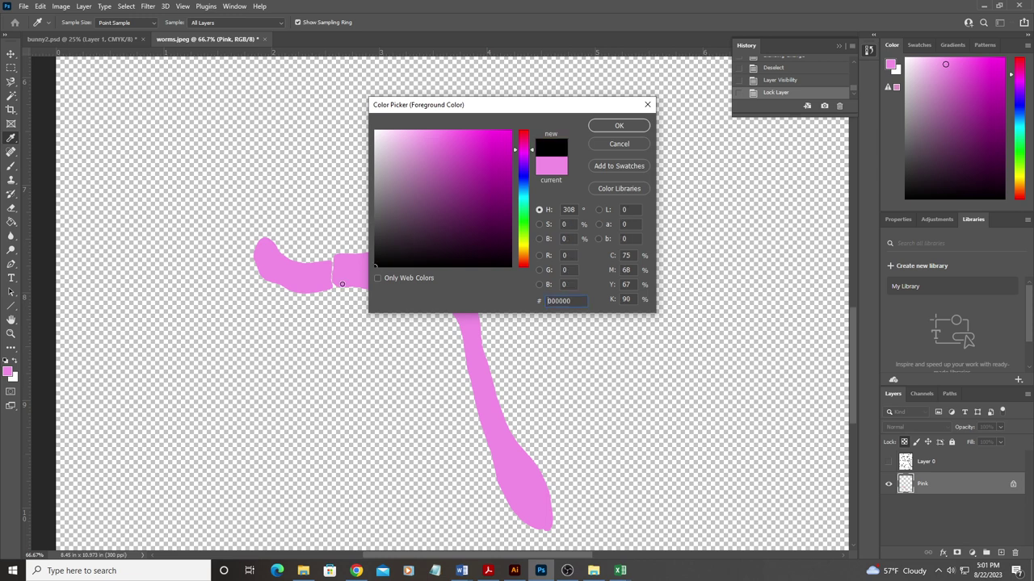
{"action": "left_click", "coordinate": [619, 126]}
Brush over the whole worm to repaint its fill black
{"action": "key", "text": "v"}
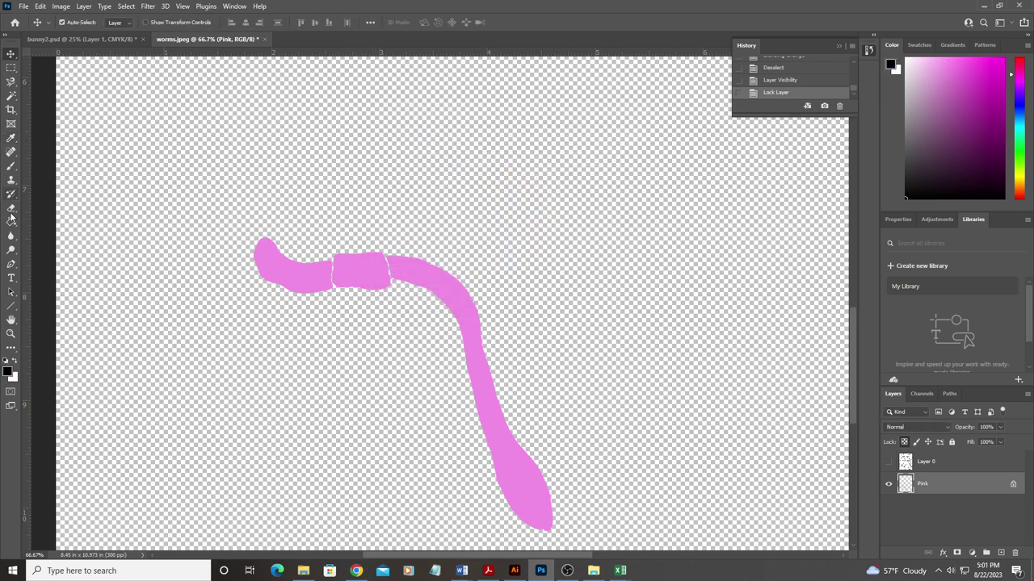
{"action": "left_click", "coordinate": [11, 166]}
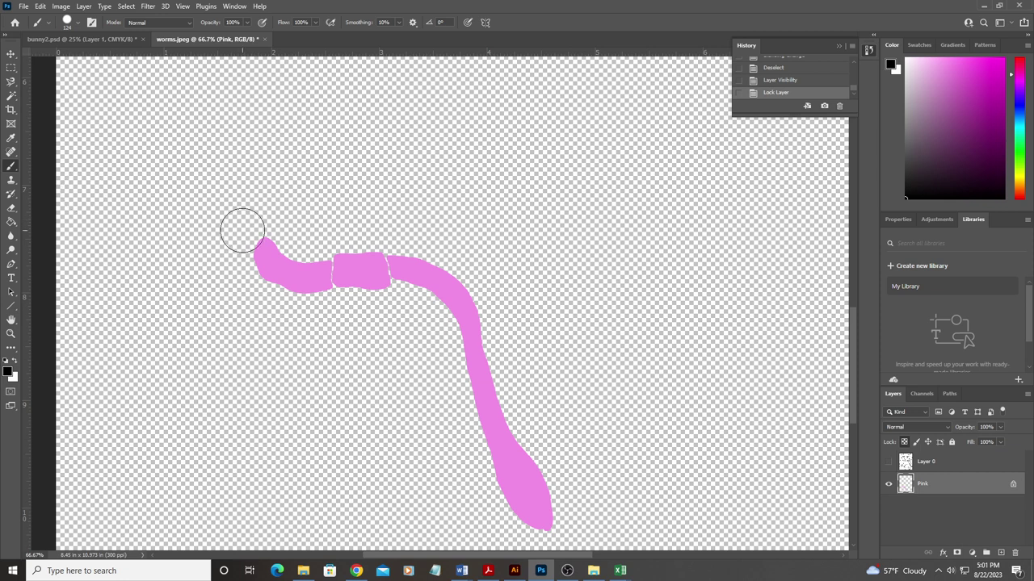
{"action": "mouse_move", "coordinate": [242, 238]}
{"action": "left_mouse_down"}
{"action": "mouse_move", "coordinate": [368, 281]}
{"action": "mouse_move", "coordinate": [428, 279]}
{"action": "mouse_move", "coordinate": [477, 293]}
{"action": "mouse_move", "coordinate": [525, 494]}
{"action": "mouse_move", "coordinate": [517, 534]}
{"action": "mouse_move", "coordinate": [533, 533]}
{"action": "left_mouse_up"}
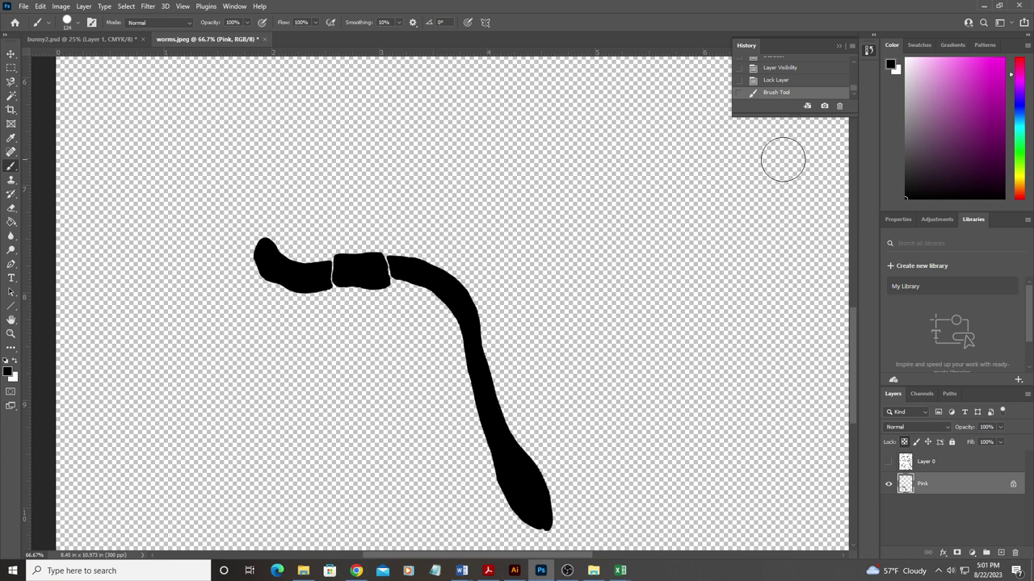